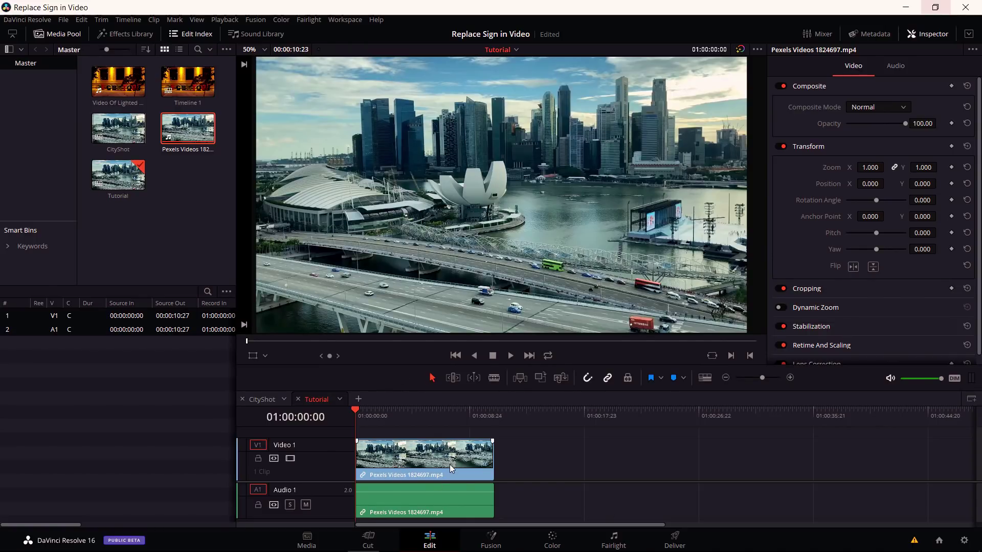
- Open the city clip for compositing in Fusion and reposition the MediaIn1 and MediaOut1 nodes in the graph
left_click(491, 540)
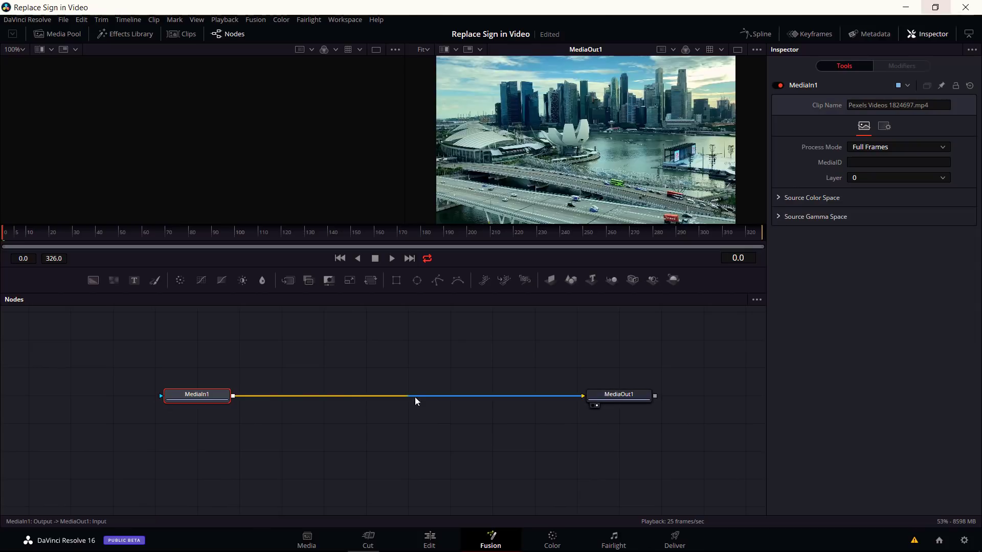
left_click_drag(202, 400, 177, 407)
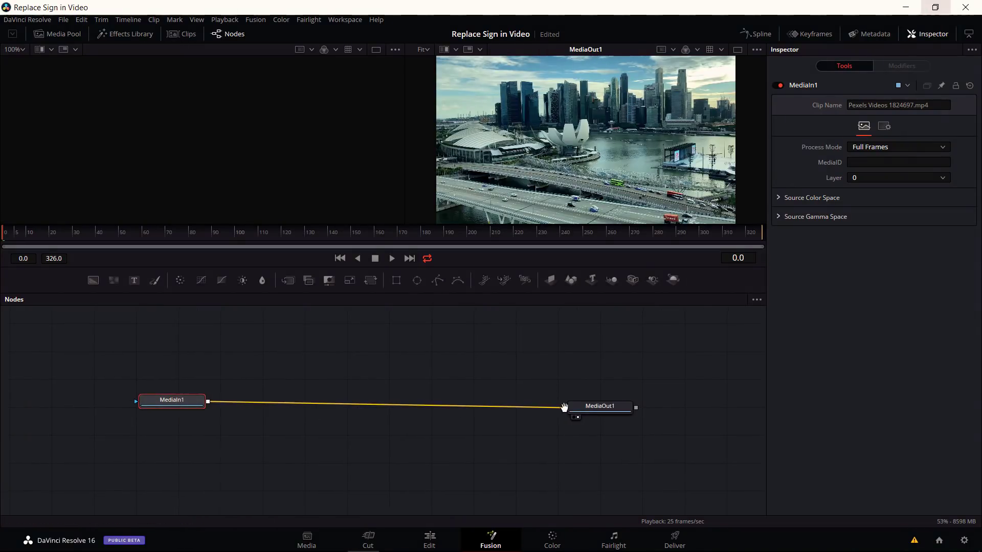
left_click_drag(561, 405, 567, 396)
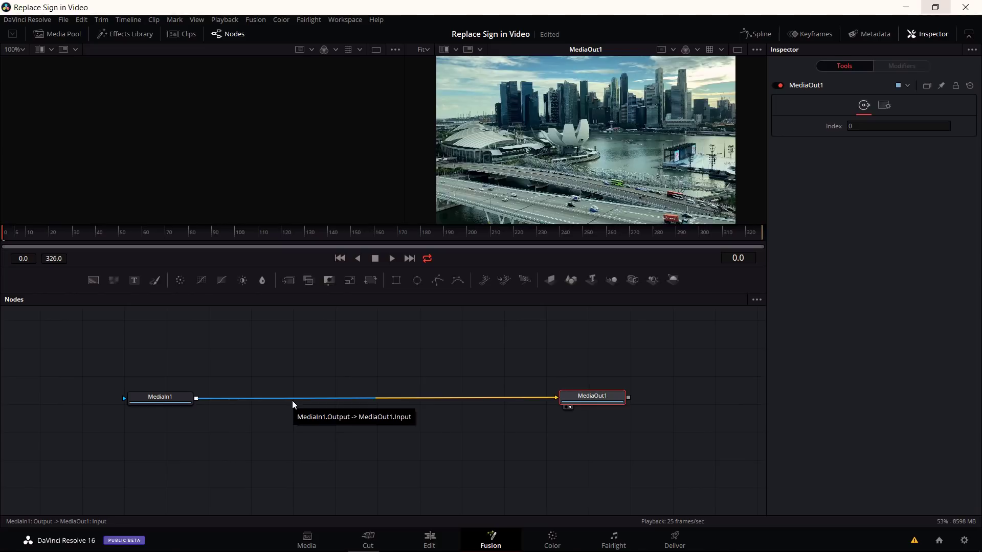
left_click_drag(371, 365, 365, 386)
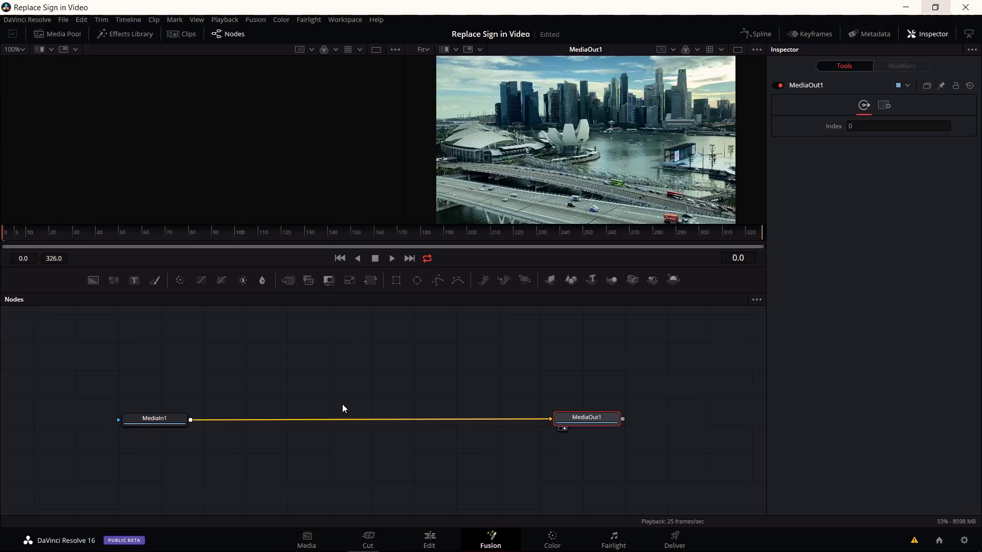
- Insert a Planar Tracker node between MediaIn1 and MediaOut1 and tidy the node layout
left_click(188, 419)
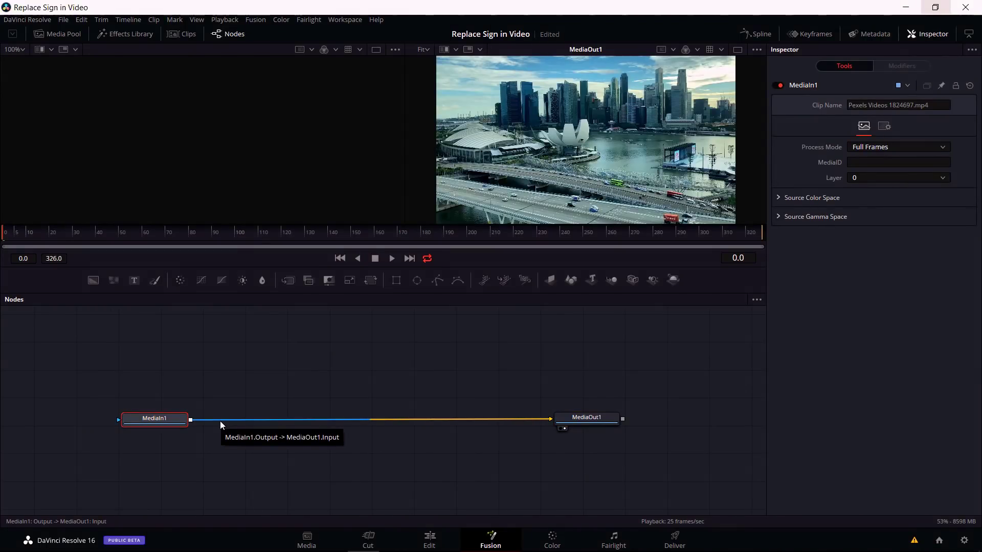
right_click(220, 421)
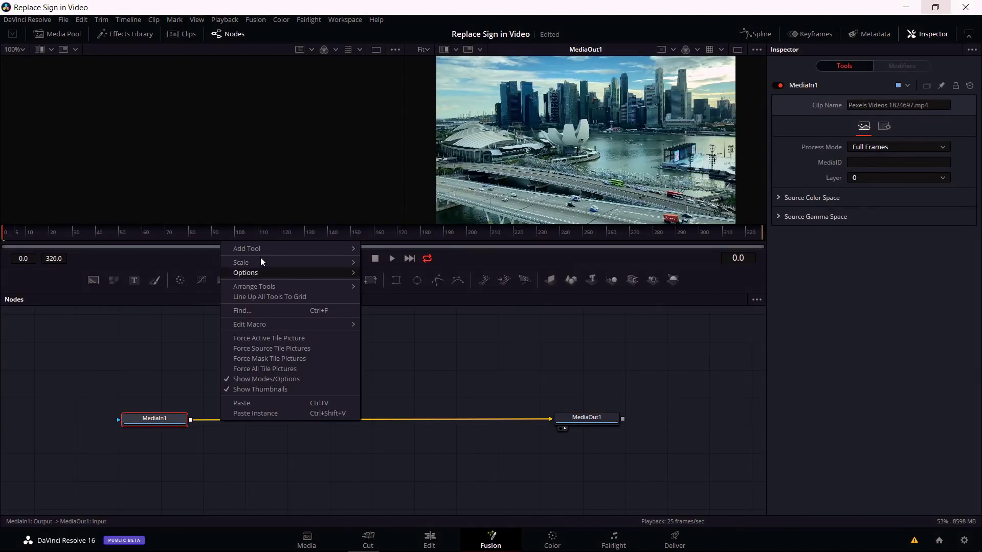
mouse_move(261, 251)
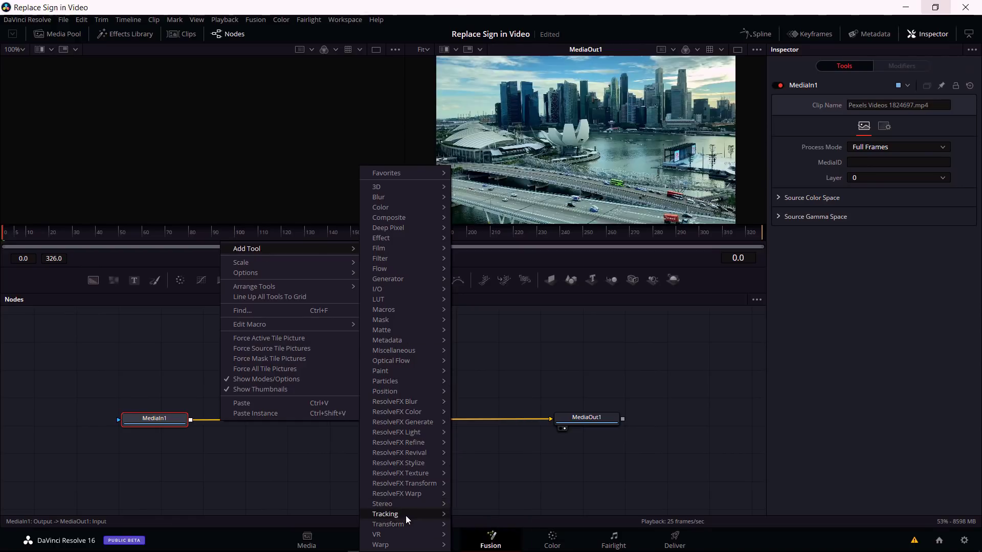
mouse_move(406, 515)
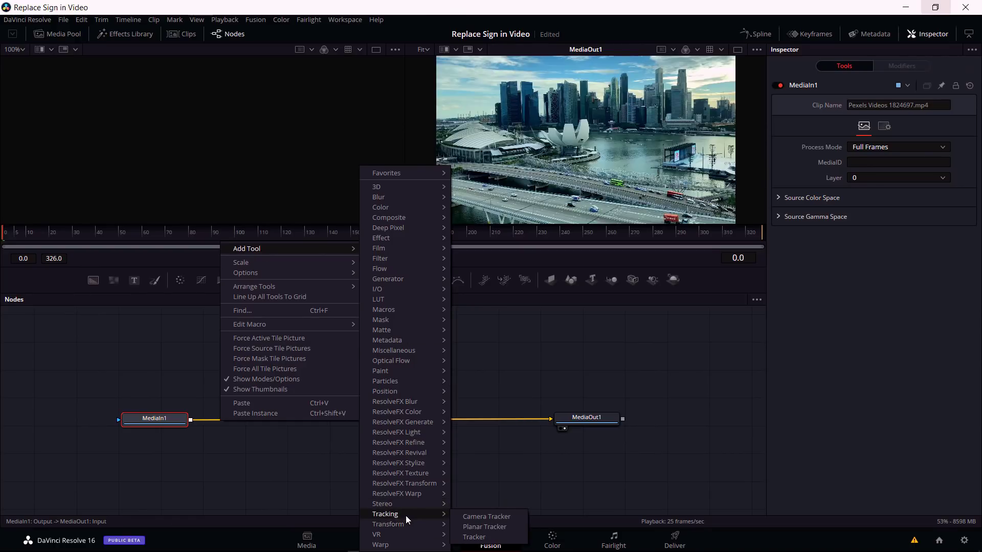
left_click(484, 525)
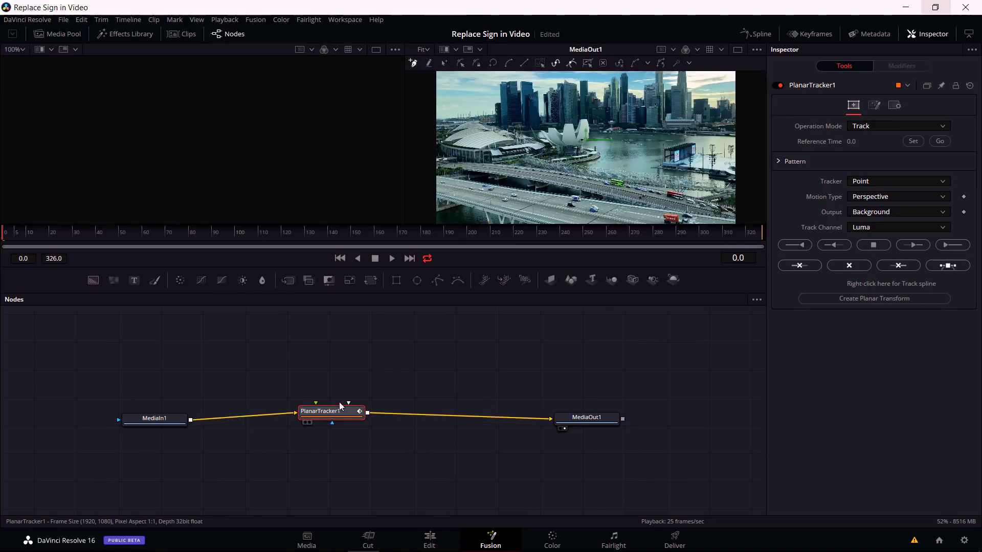
left_click_drag(156, 424, 161, 419)
left_click(604, 419)
left_click_drag(325, 385, 365, 425)
left_click(186, 430)
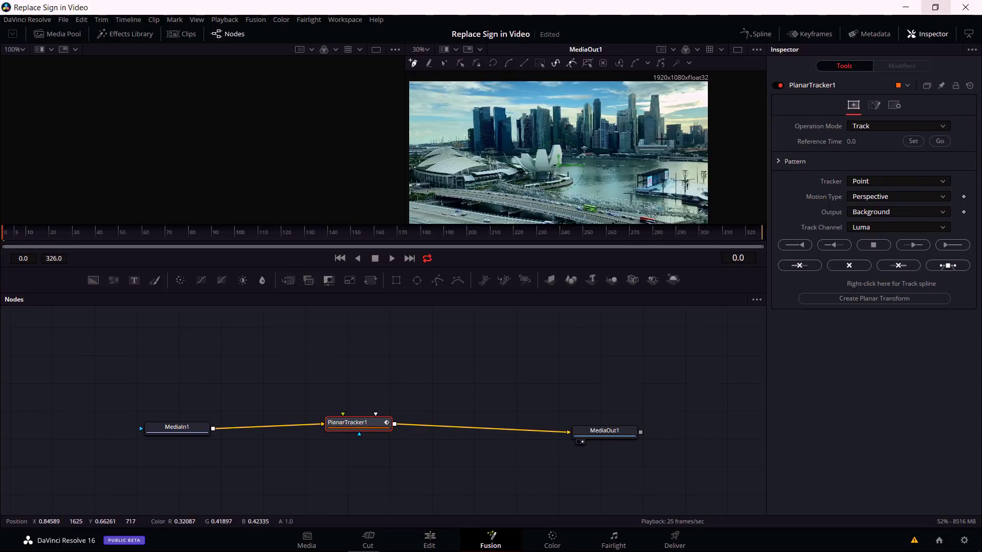
- Draw a closed four-point tracking outline around the striped front of the tall building, just below its rooftop sign, at frame 0
scroll(657, 142, "up", 4)
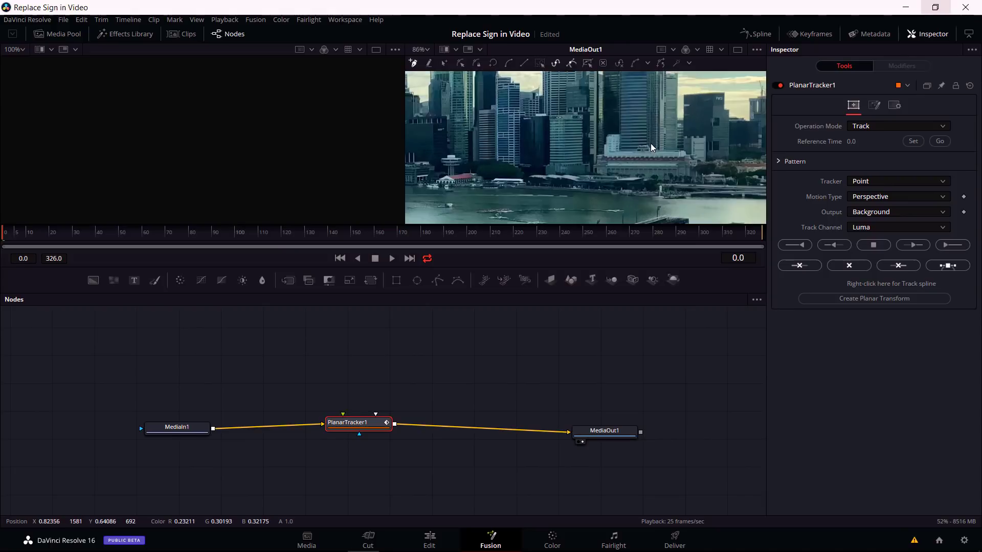
left_click_drag(651, 143, 850, 170)
left_click_drag(621, 293, 620, 329)
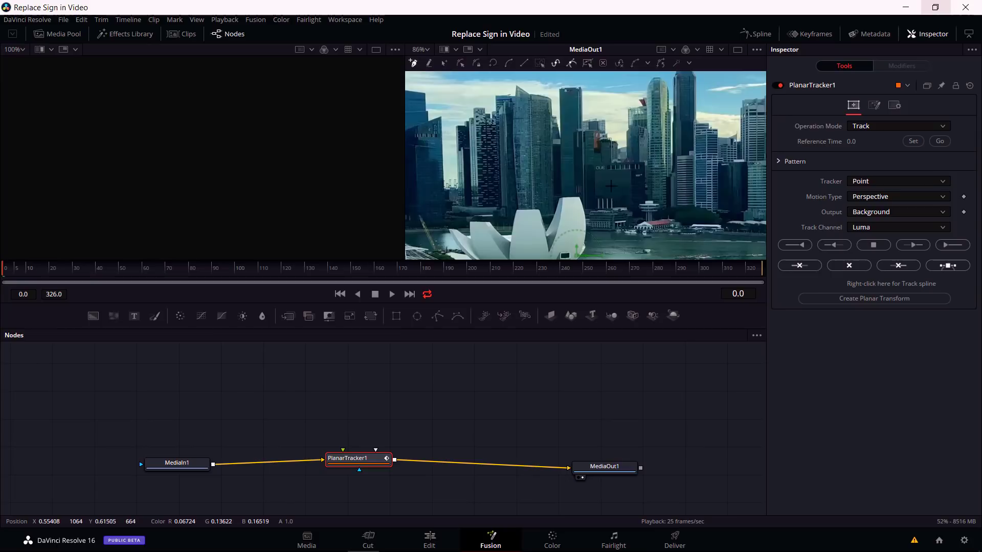
scroll(559, 140, "up", 4)
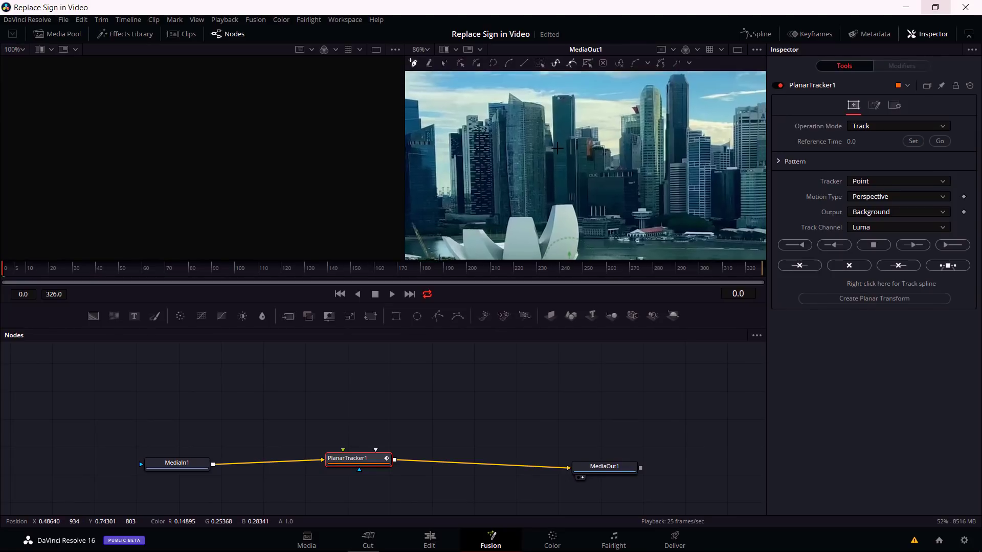
left_click_drag(591, 201, 578, 175)
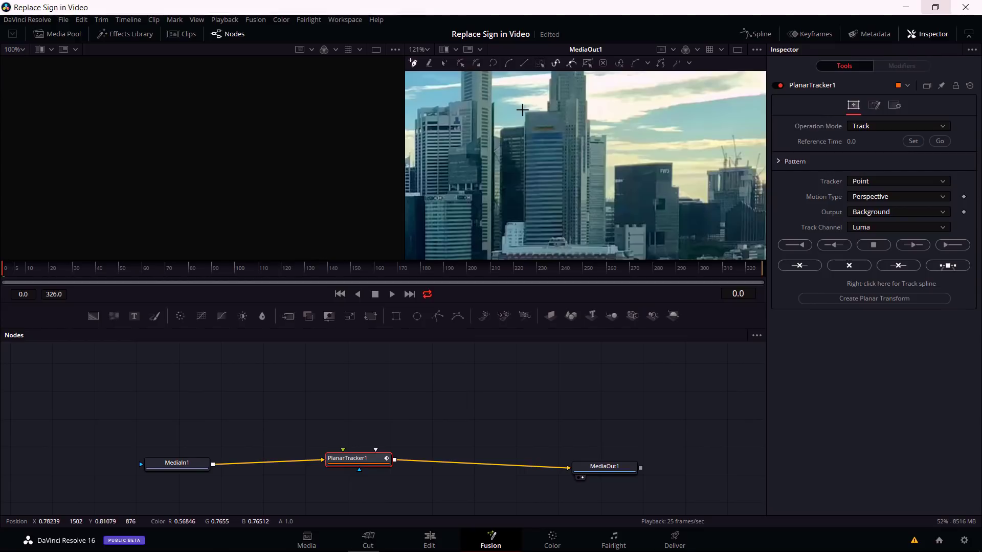
left_click_drag(580, 188, 574, 186)
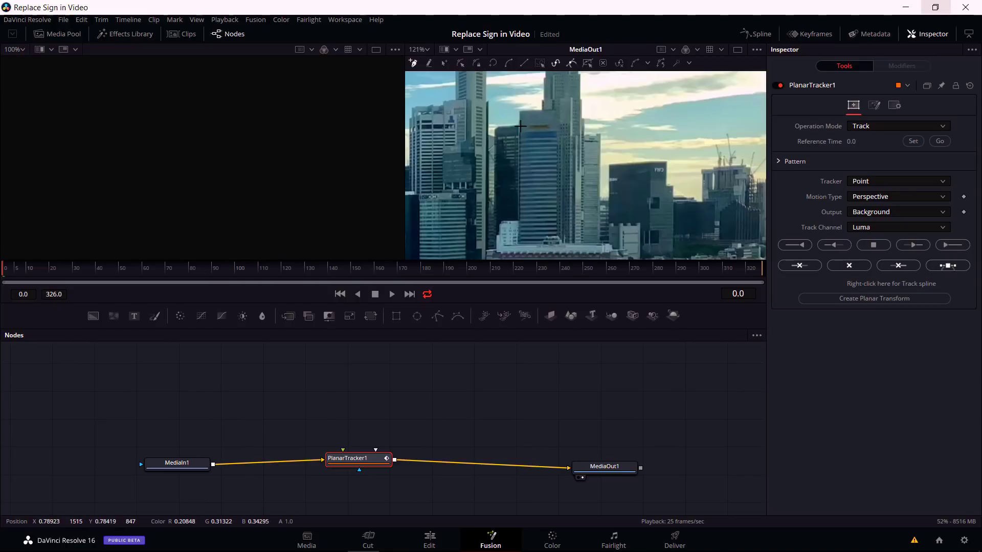
left_click_drag(520, 134, 640, 134)
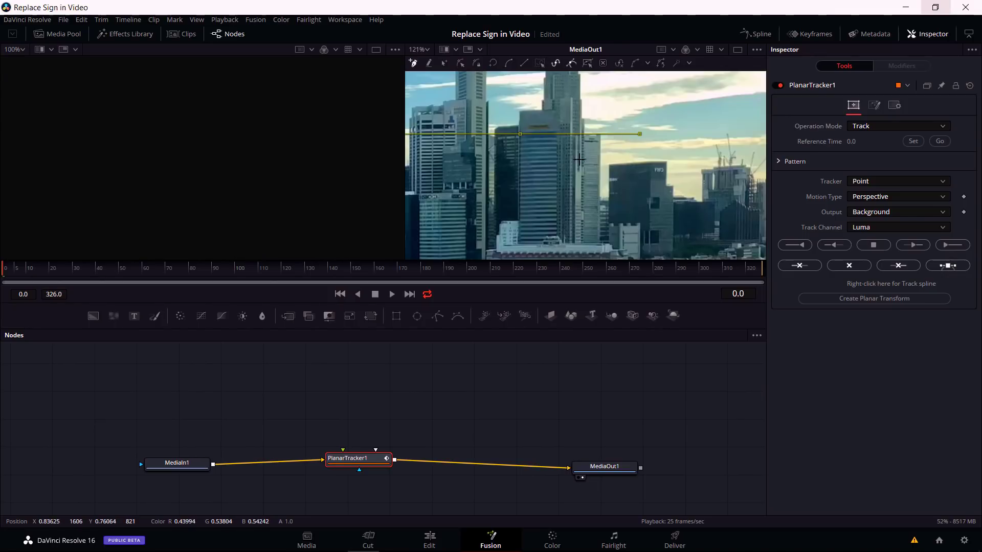
left_click(556, 132)
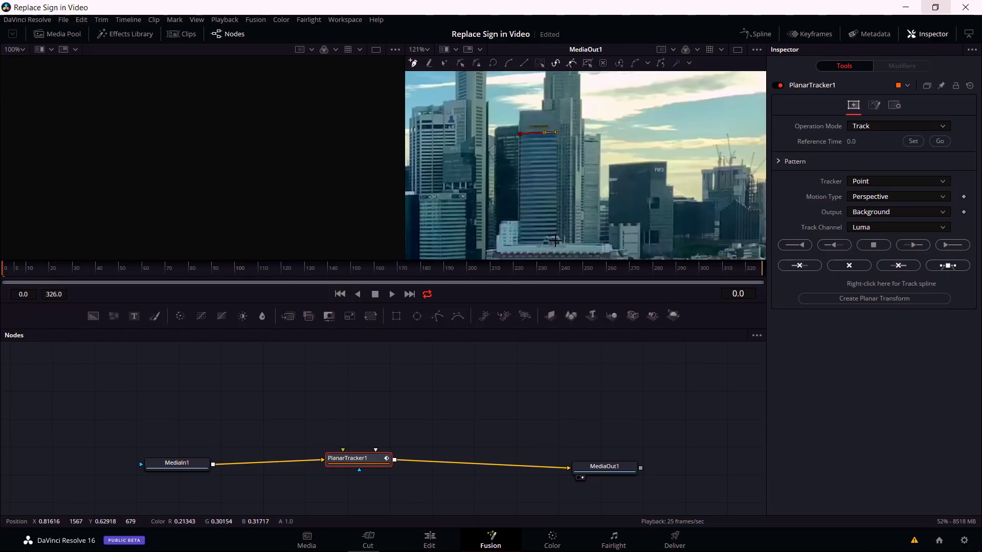
left_click(557, 237)
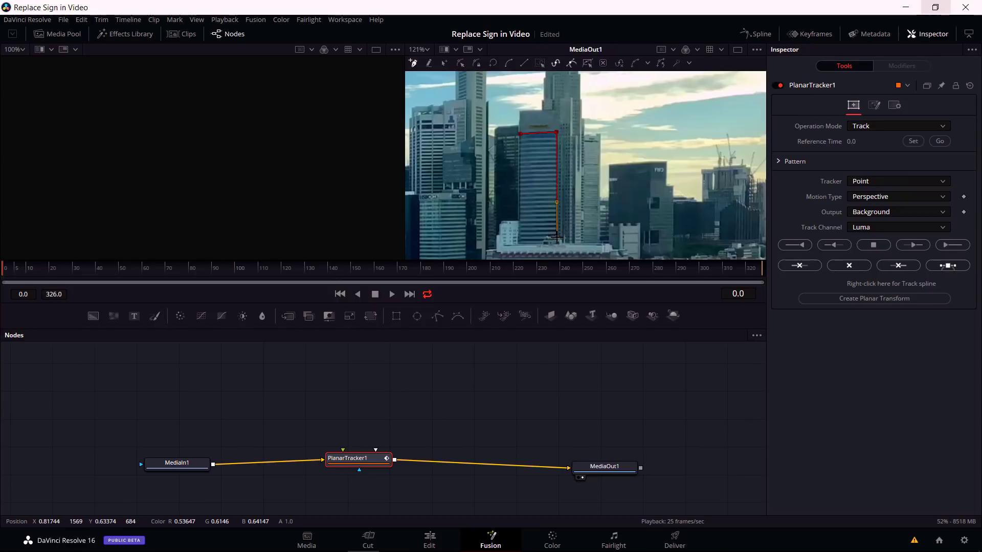
left_click(519, 236)
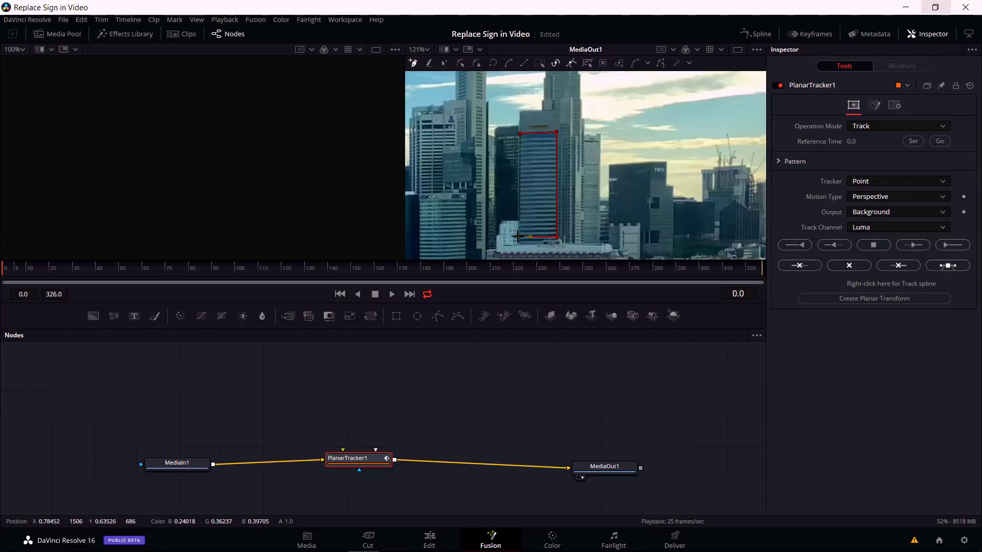
left_click(520, 136)
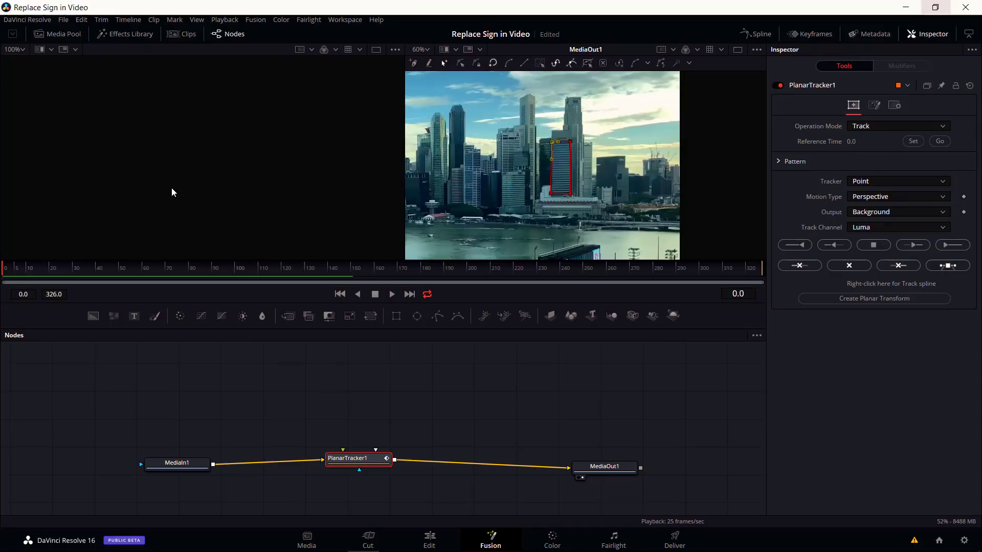
- Play the clip to examine how the building moves relative to the outline, and return to frame 0
key("space")
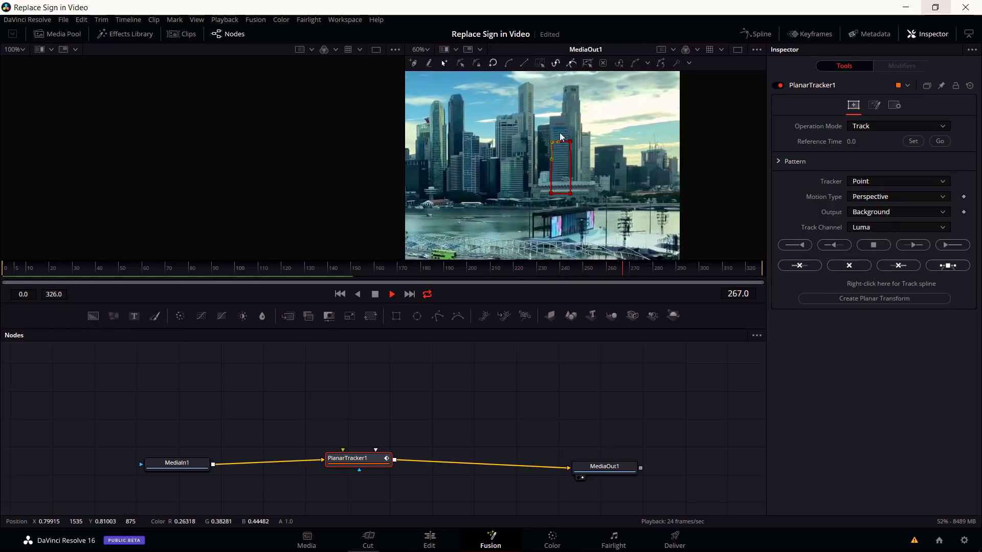
key("space")
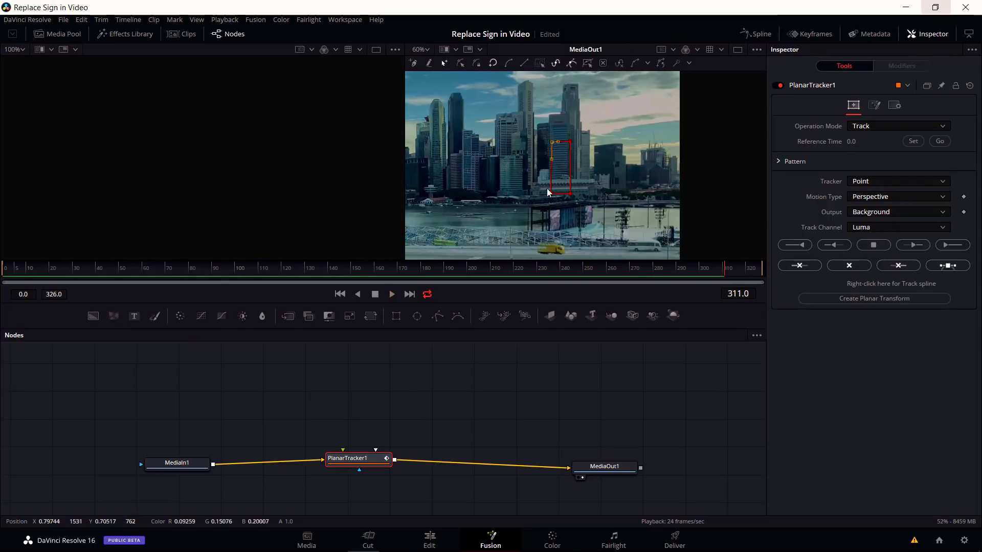
left_click_drag(37, 265, 3, 266)
- Set the planar tracker's motion type to Translation and track the outlined building forward to the end of the clip
left_click(880, 192)
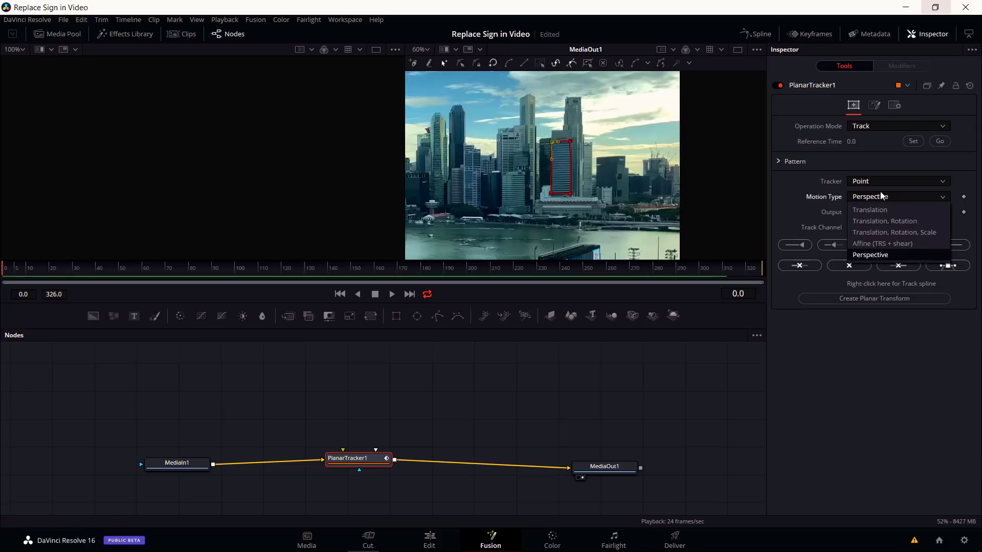
left_click(878, 194)
left_click(877, 199)
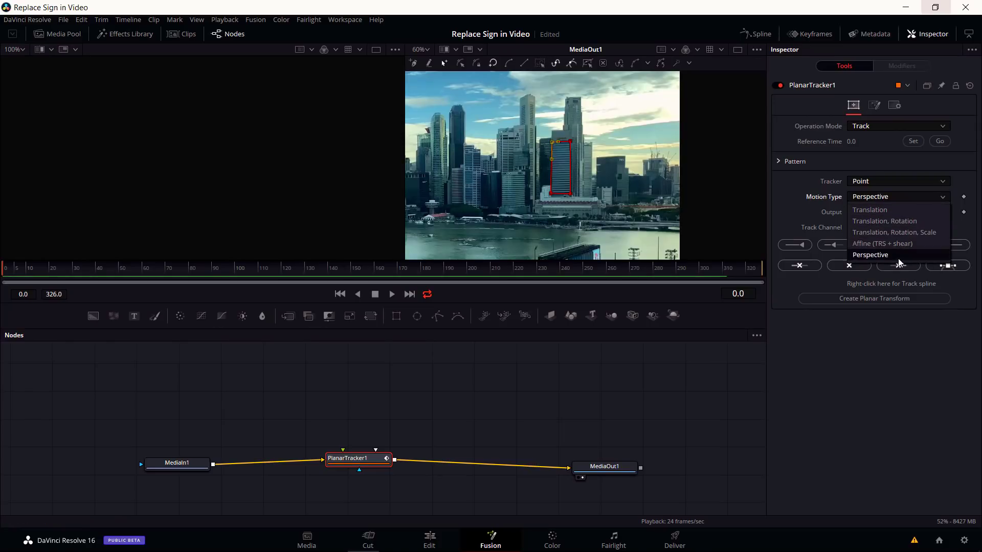
left_click(907, 208)
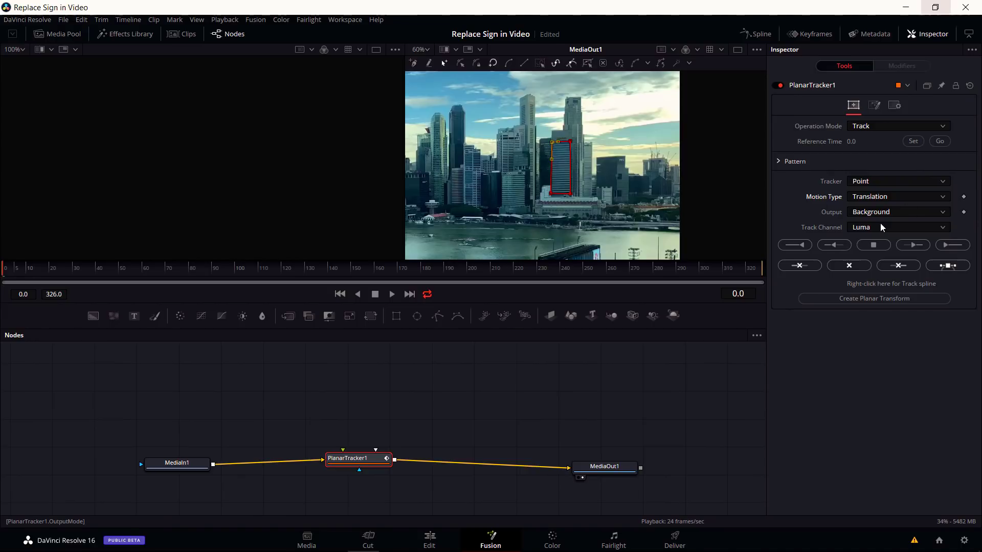
scroll(585, 164, "up", 3)
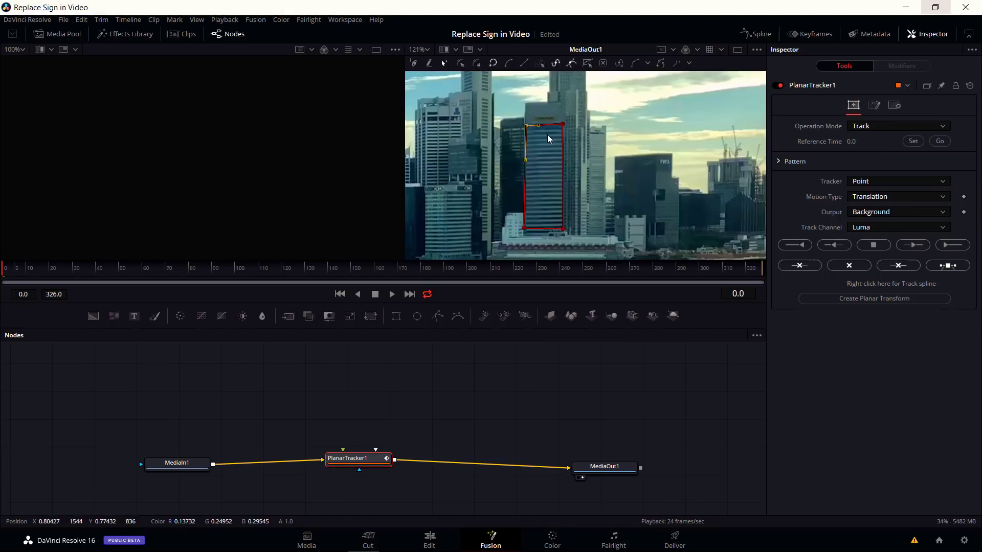
left_click(965, 248)
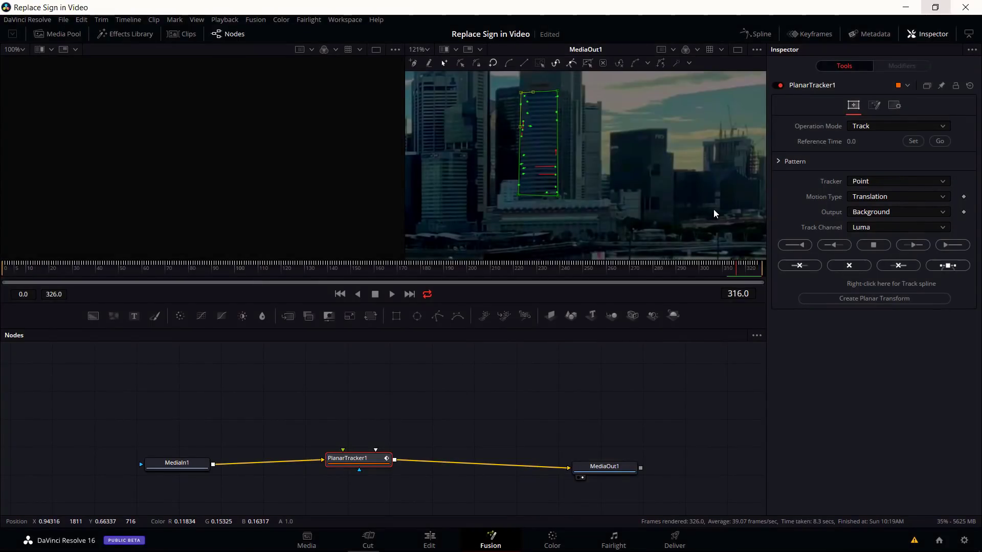
- Trim the planar tracker's data to delete all tracking after frame 319
key("space")
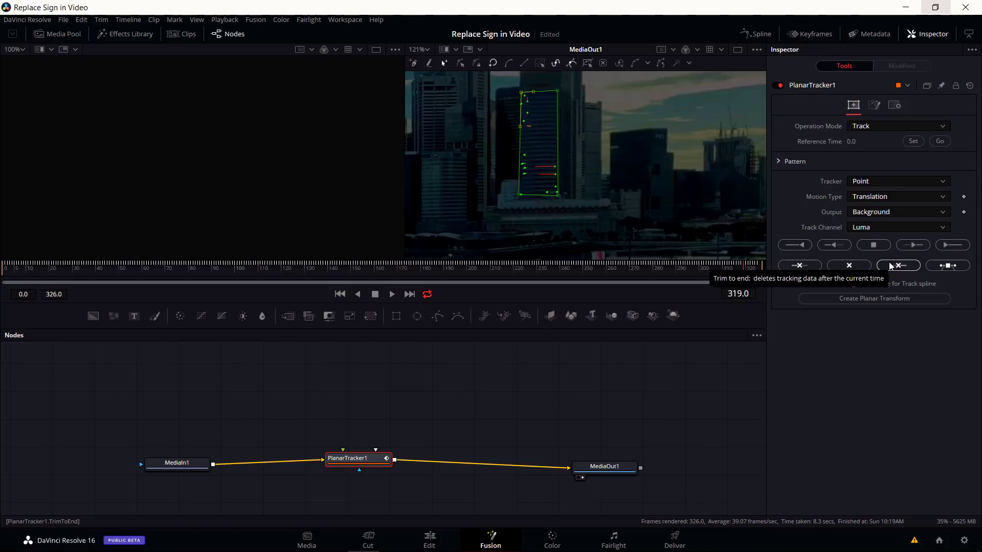
left_click(896, 266)
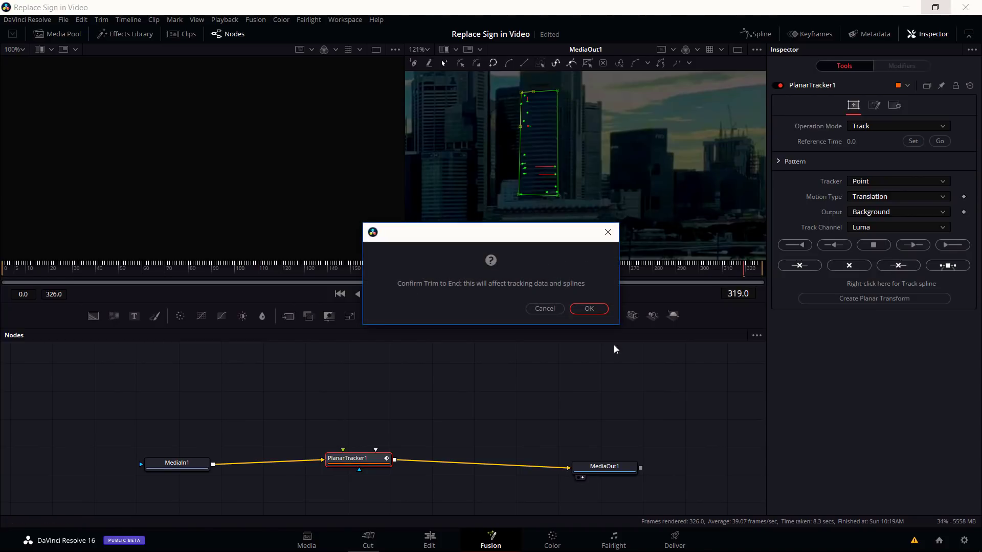
left_click(589, 309)
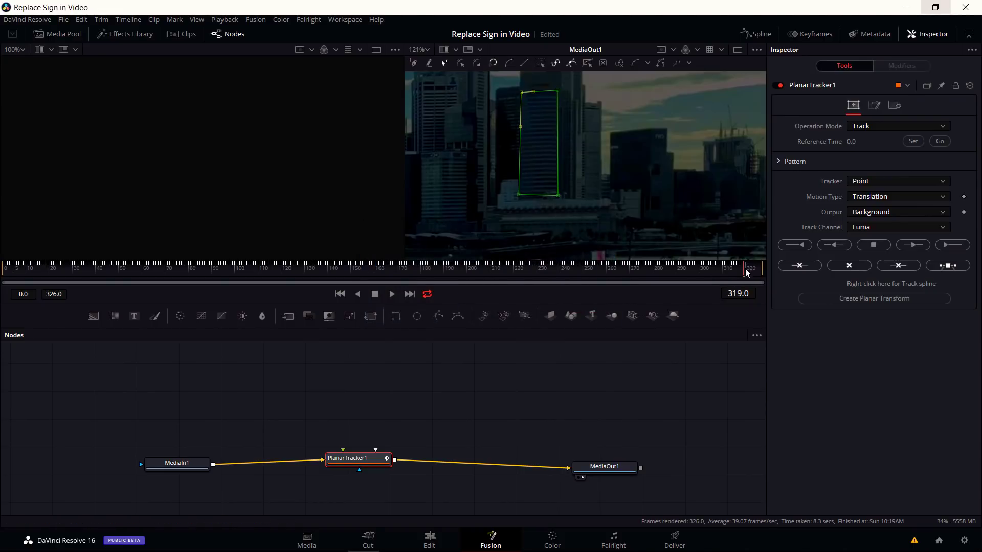
- Scrub back to frame 318 and play the clip to check how the tracked outline follows the building
mouse_move(744, 269)
left_mouse_down()
mouse_move(766, 271)
mouse_move(743, 272)
left_mouse_up()
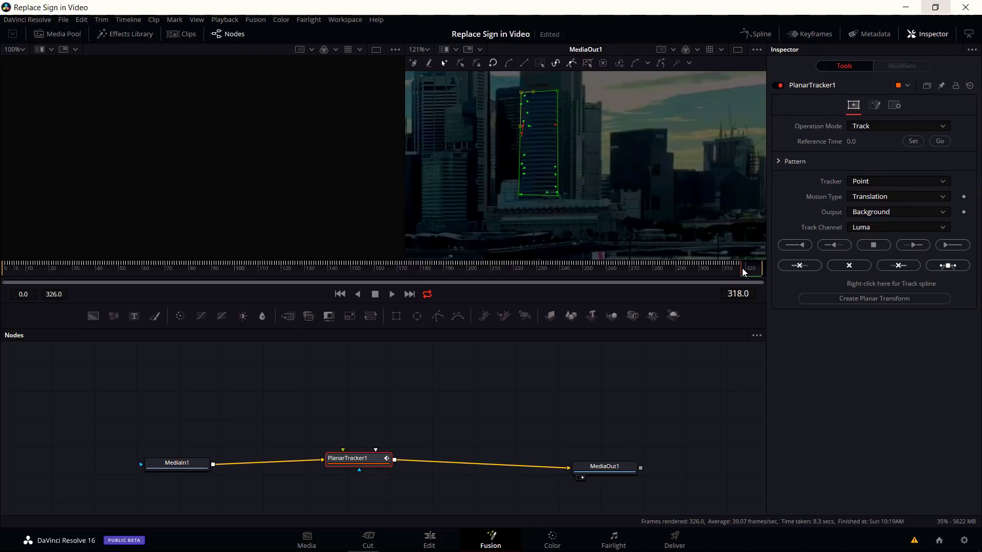
key("space")
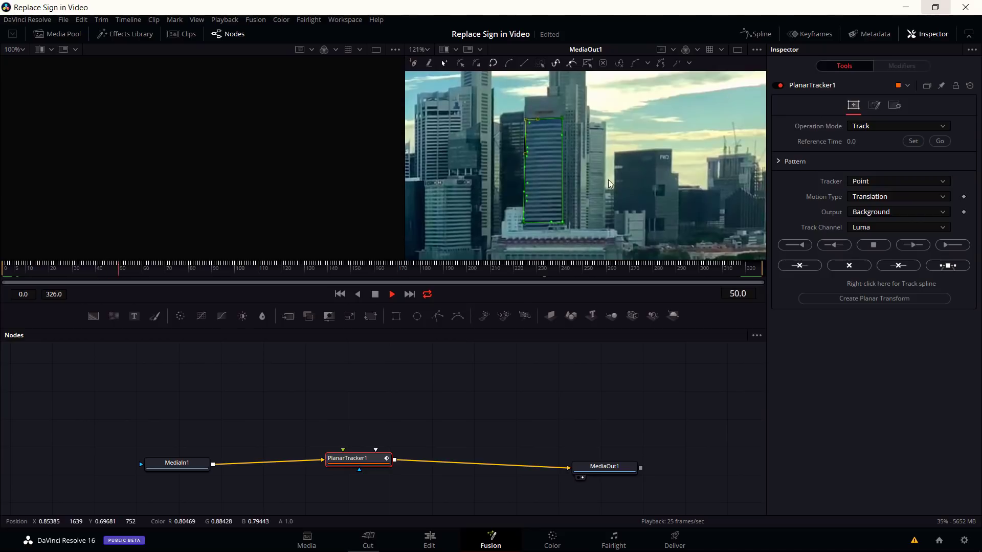
left_click(375, 294)
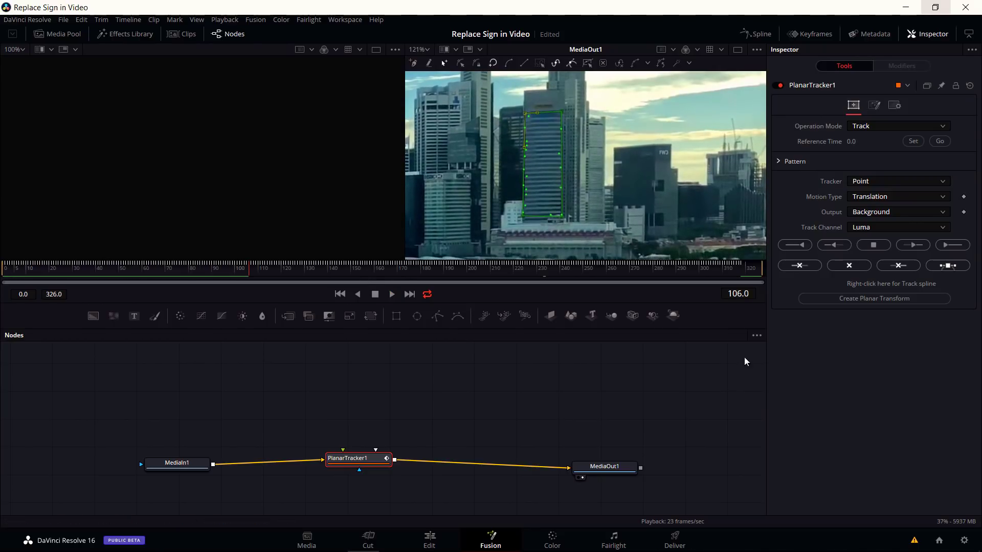
- Create a planar transform from the tracking data and place its node above the connection between PlanarTracker1 and MediaOut1
left_click(875, 300)
left_click(826, 299)
left_click_drag(194, 446, 504, 391)
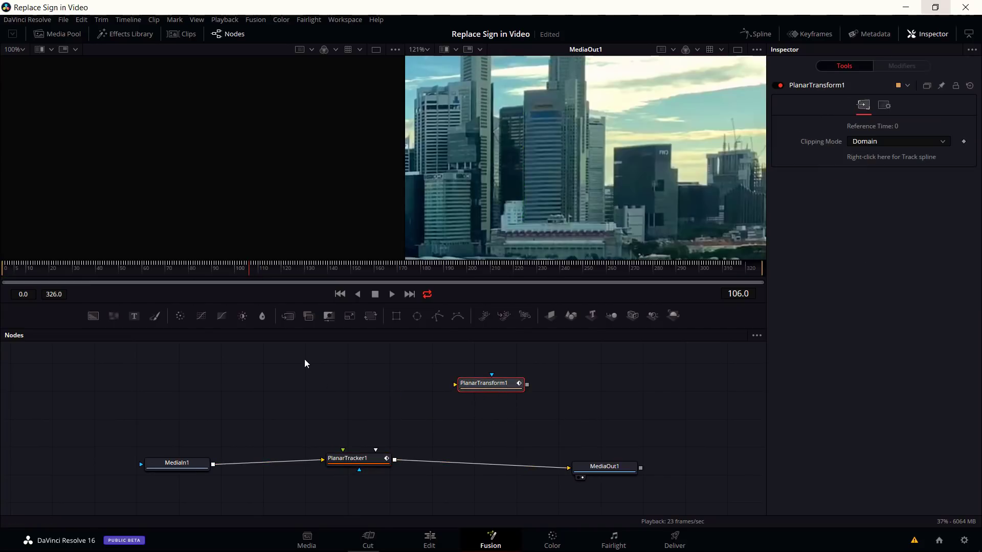
- Add a Text 3D node and place it in the empty area before PlanarTransform1
left_click_drag(317, 370, 355, 375)
left_click(347, 377)
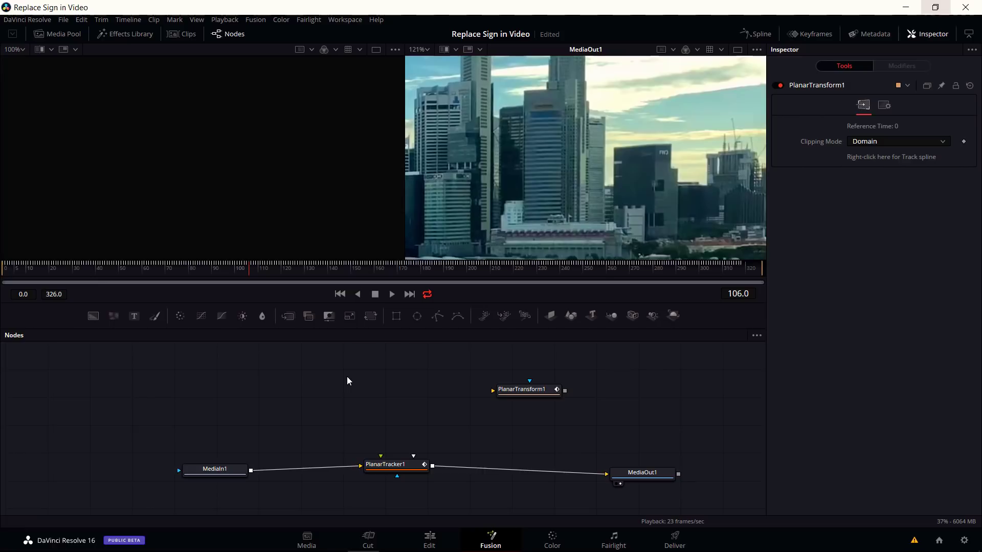
left_click(596, 318)
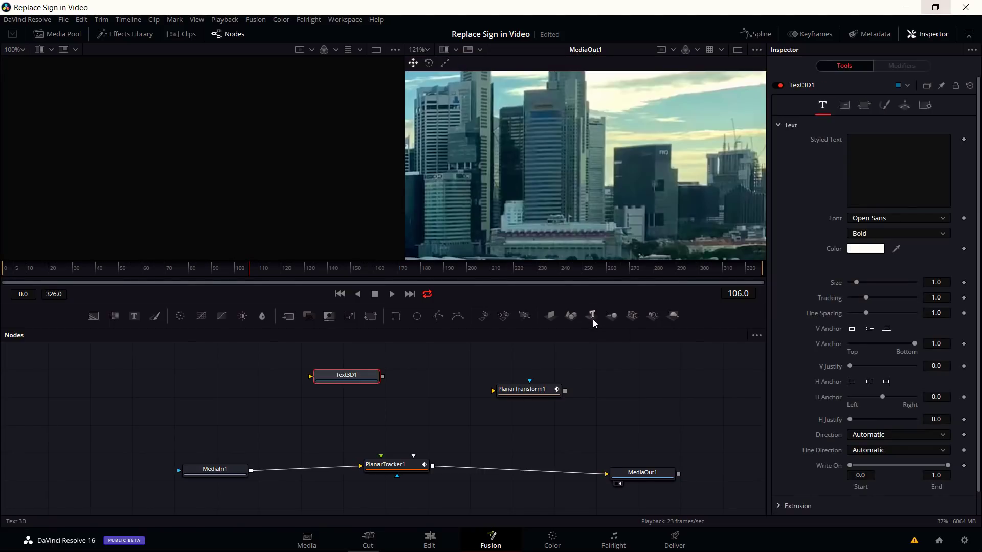
left_click_drag(348, 370, 322, 377)
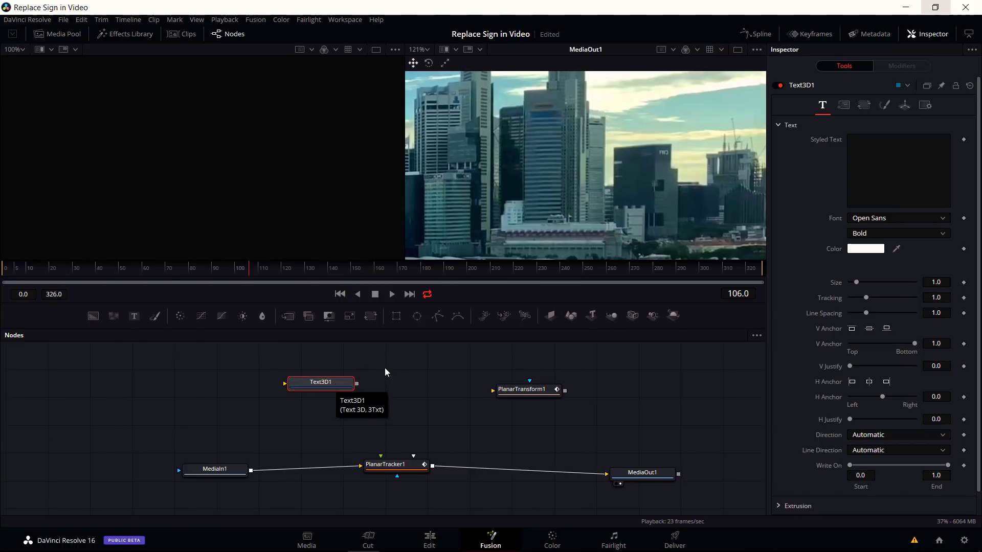
- Add a Renderer 3D node after Text3D1 and connect its output to PlanarTransform1
left_click(673, 315)
left_click_drag(409, 383, 458, 364)
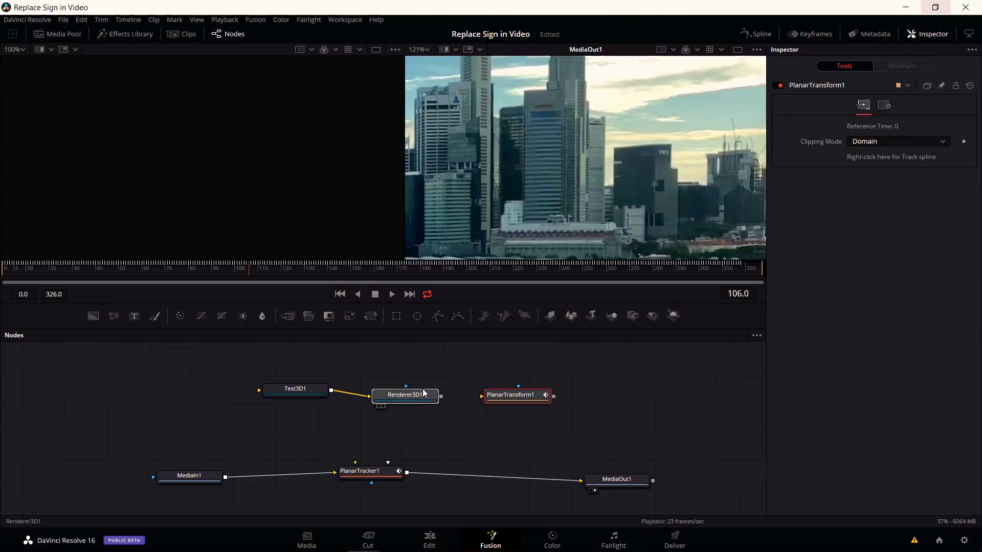
left_click_drag(422, 396, 491, 402)
left_click(423, 395)
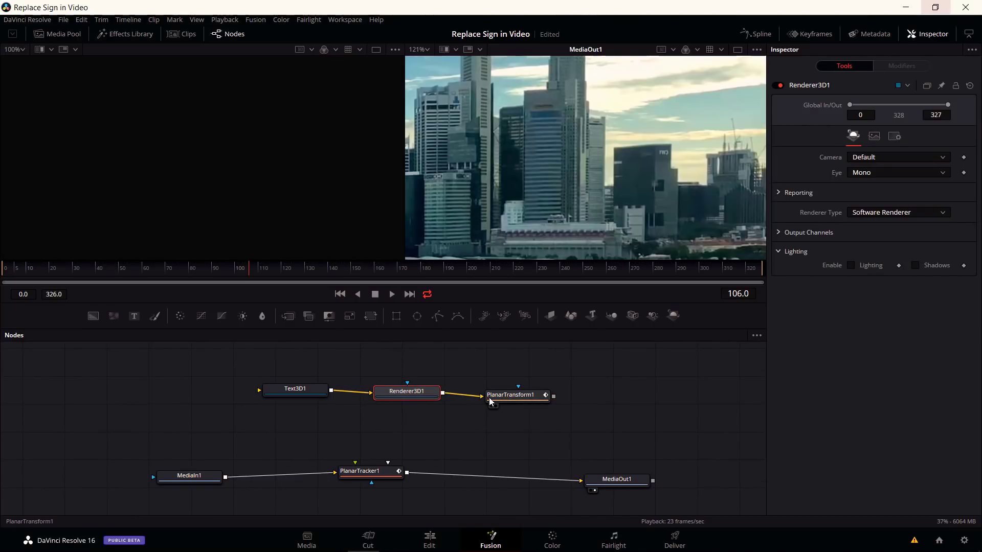
left_click(494, 398)
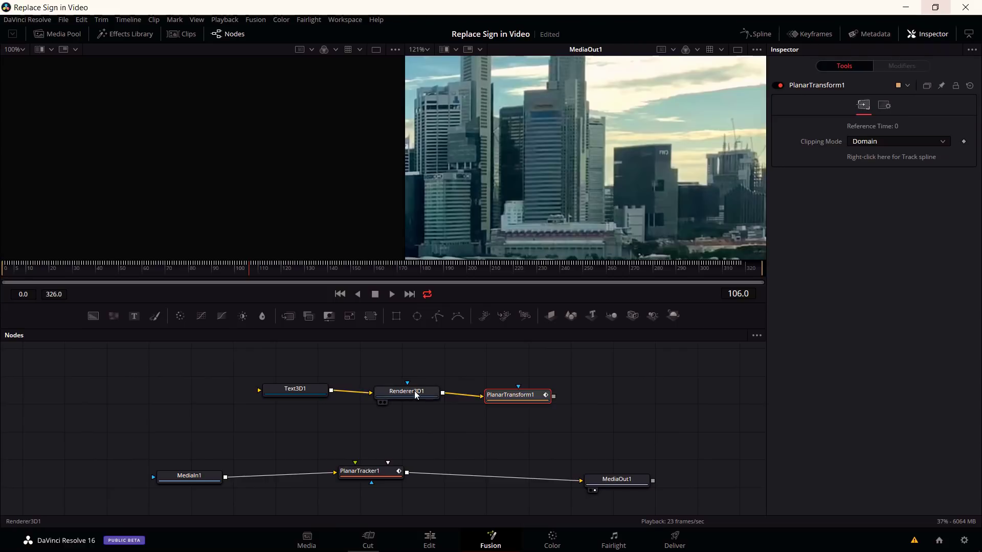
- Add a Merge composite node in the free space beside PlanarTransform1
left_click_drag(509, 385, 403, 372)
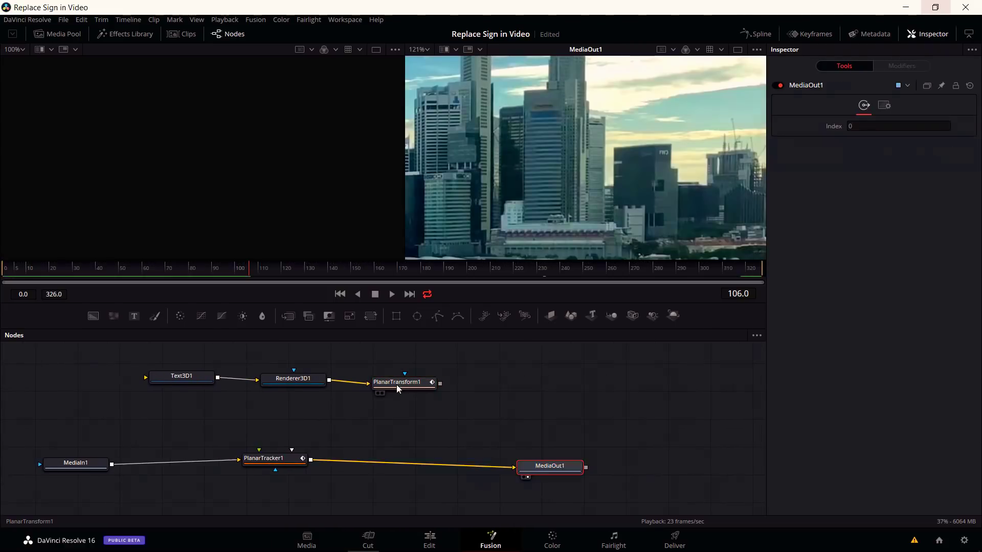
left_click(397, 385)
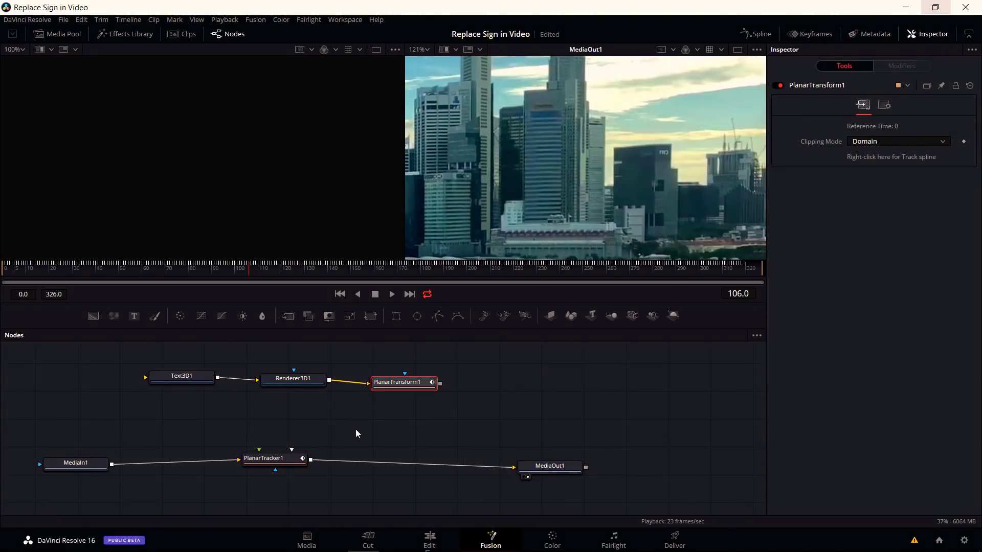
left_click(276, 458)
left_click(469, 381)
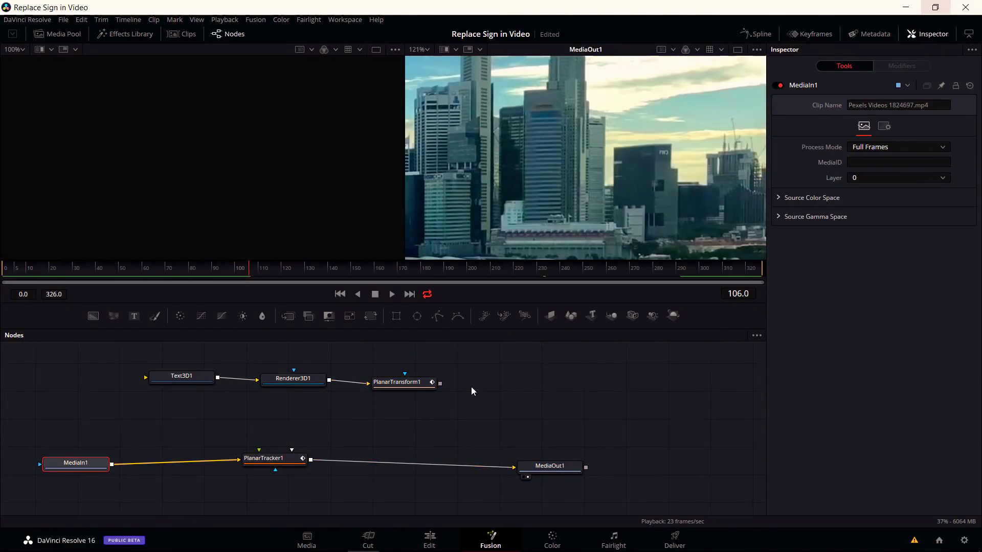
right_click(469, 387)
mouse_move(518, 217)
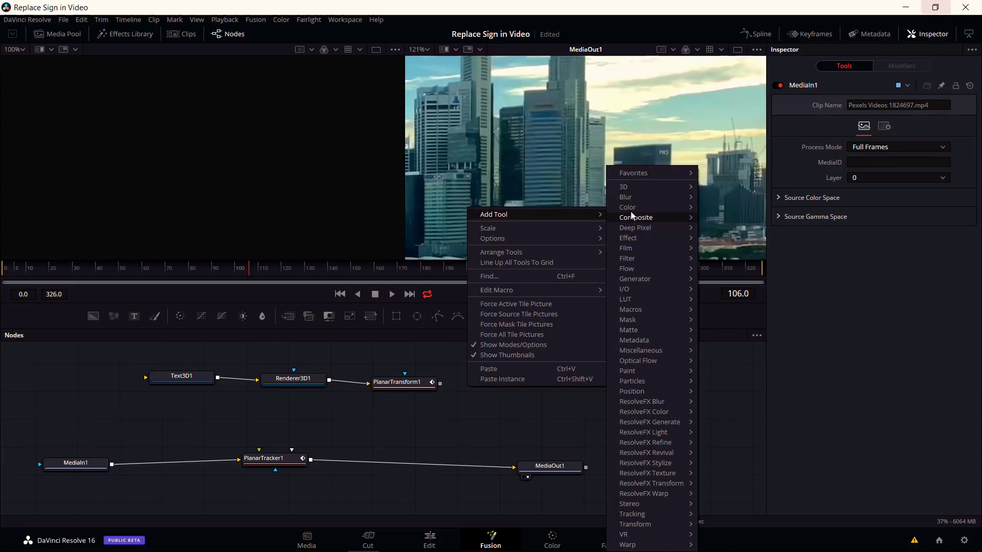
mouse_move(643, 217)
left_click(740, 228)
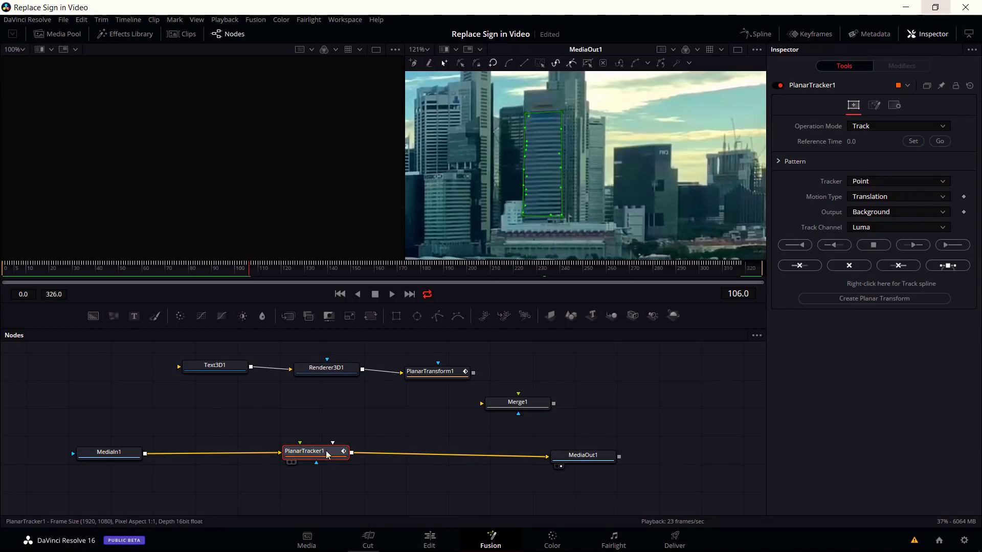
- Delete both connections of PlanarTracker1 and move the node down, out of the line between MediaIn1 and MediaOut1
left_click(370, 454)
key("Delete")
left_click(257, 453)
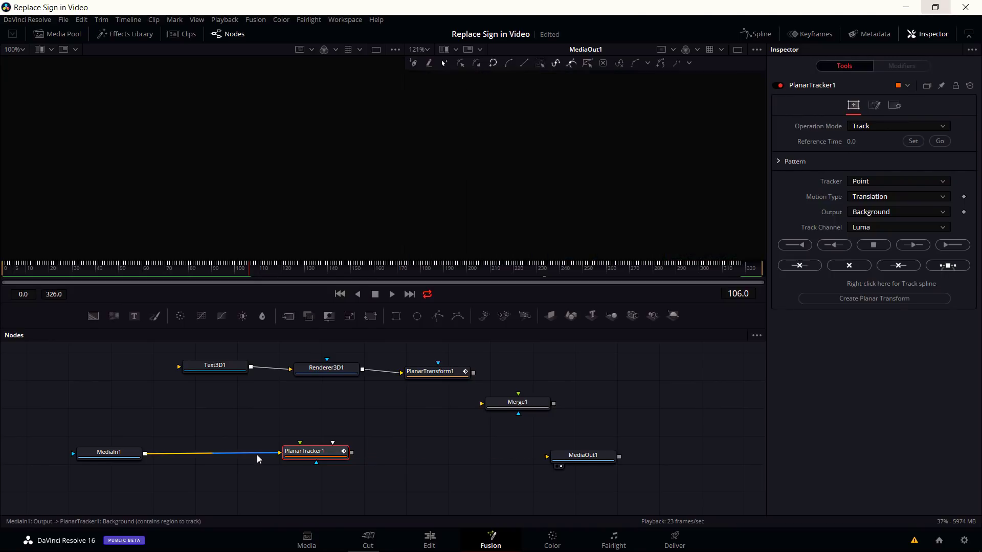
key("Delete")
left_click_drag(307, 452, 300, 484)
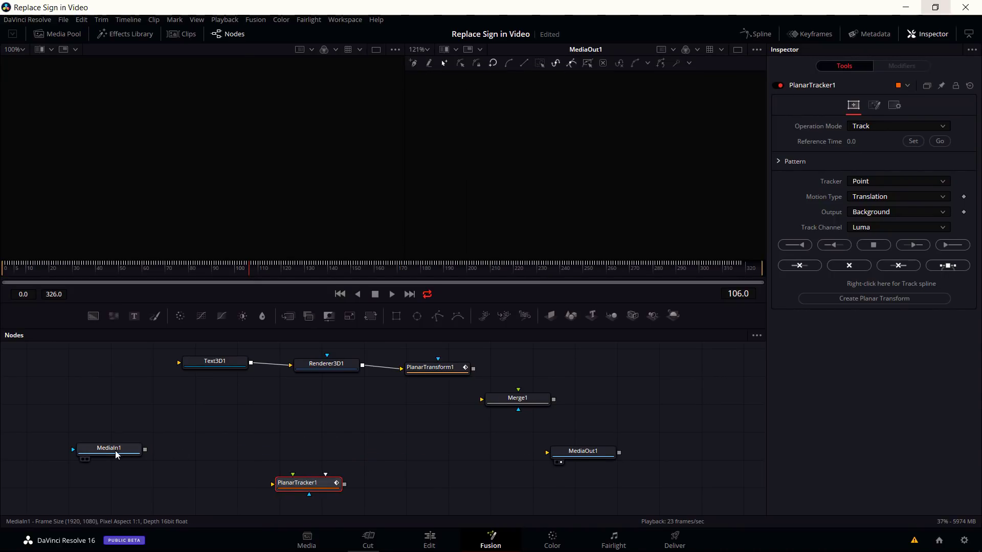
- Connect MediaIn1 as Merge1's background and PlanarTransform1 as its foreground, and connect Merge1 to MediaOut1
left_click_drag(115, 452, 499, 409)
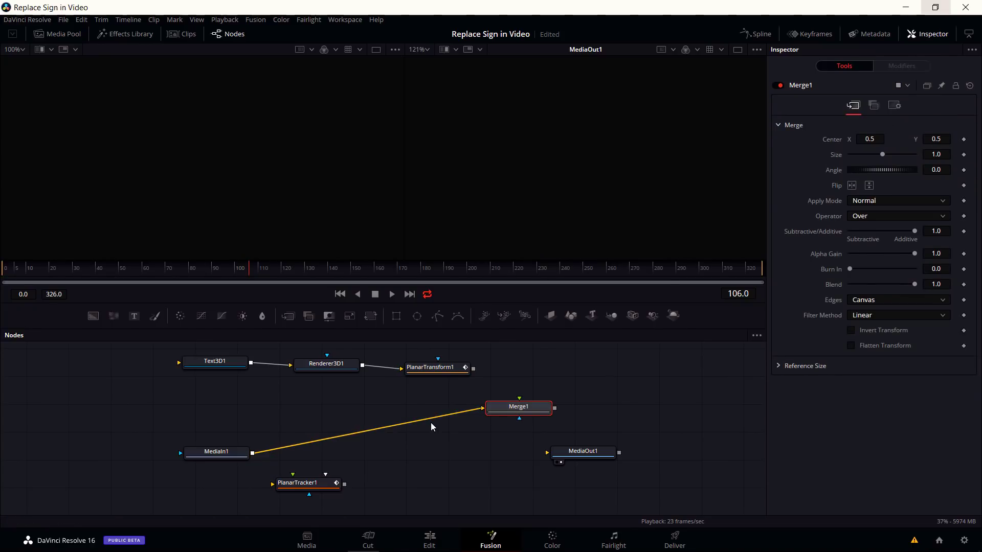
left_click(455, 367)
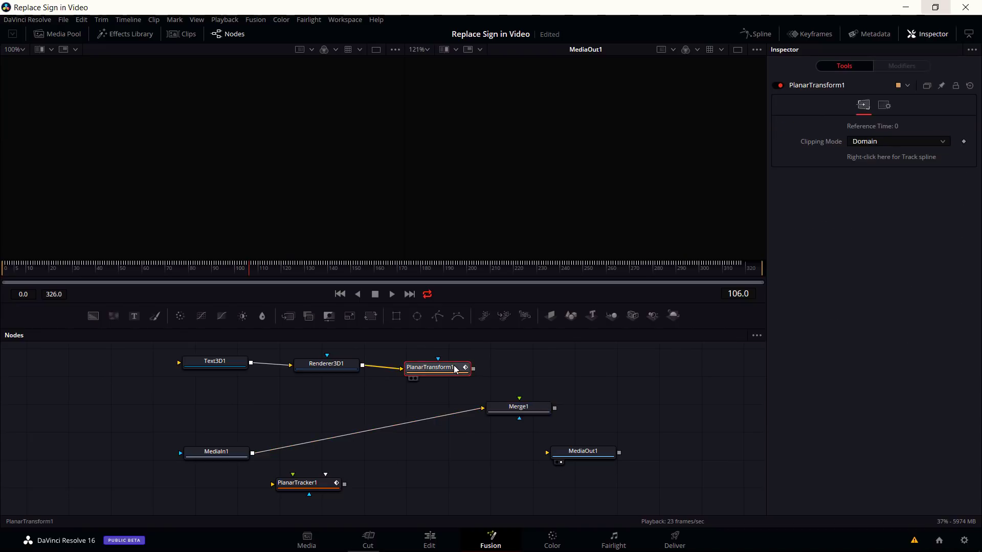
left_click_drag(473, 369, 491, 414)
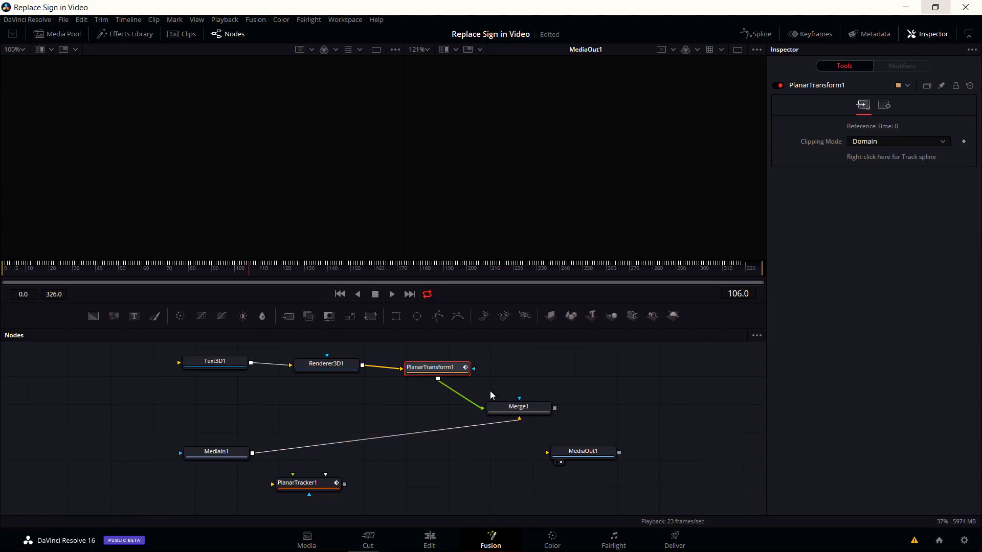
left_click_drag(583, 451, 618, 431)
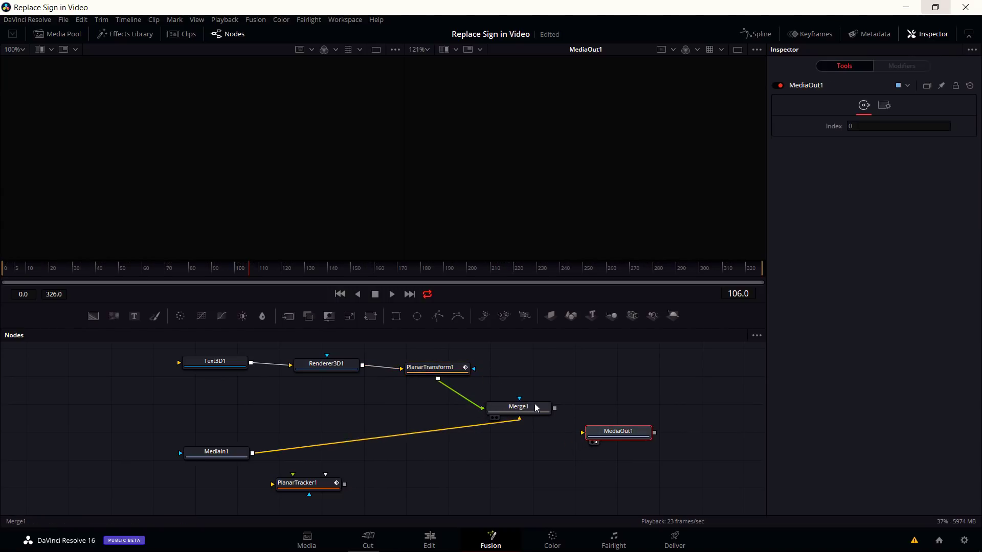
left_click_drag(555, 408, 616, 436)
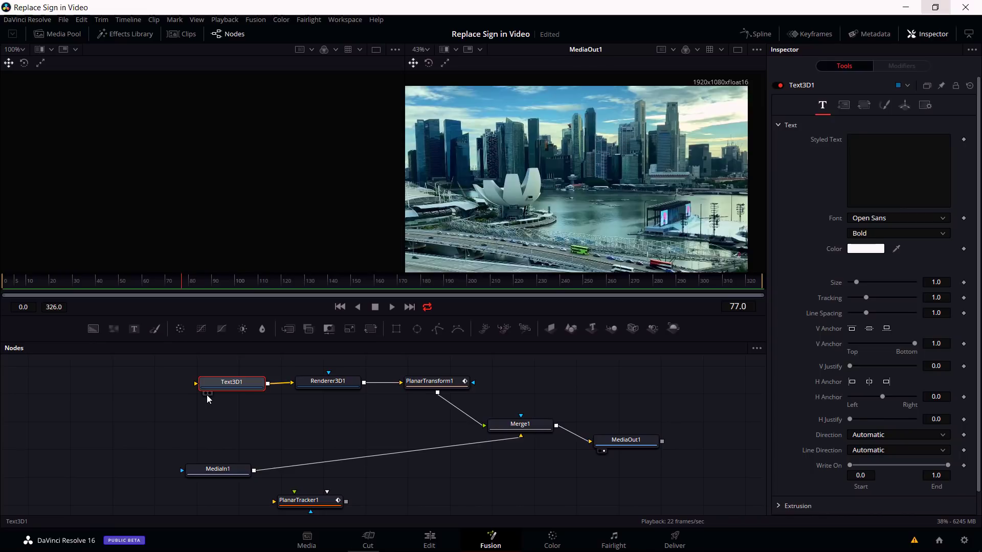
- Display Text3D1 in the empty viewer and enter "Hello" as its styled text
left_click(206, 394)
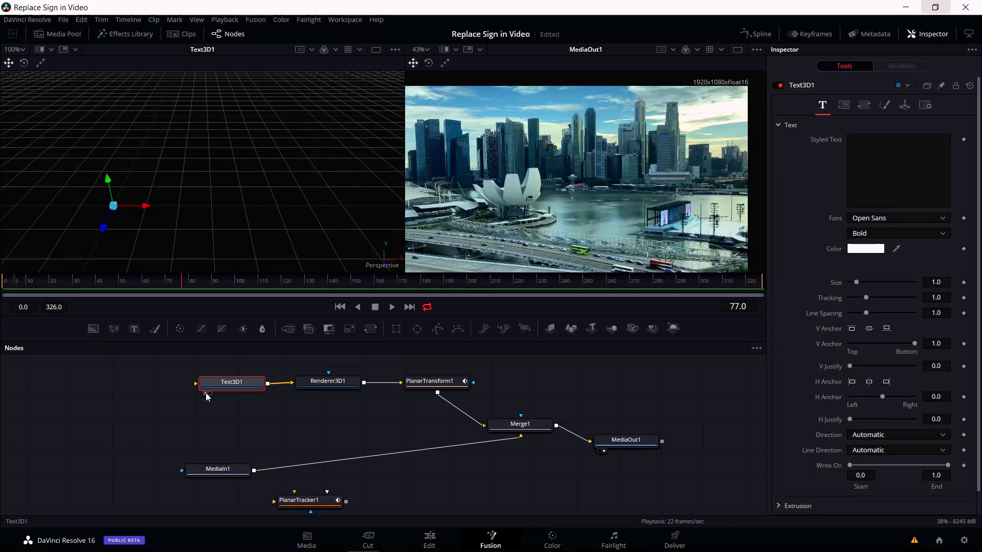
left_click_drag(249, 183, 340, 155)
left_click(881, 153)
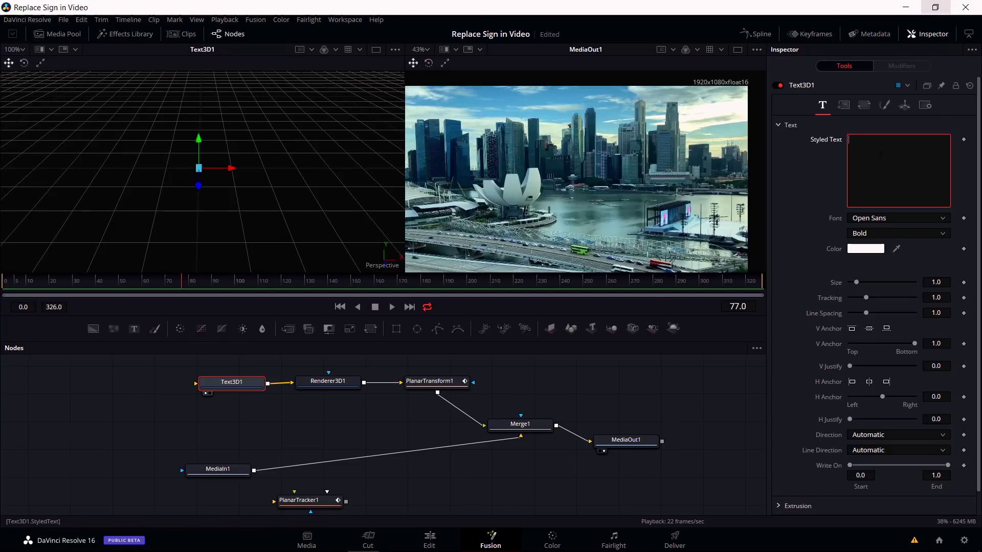
type("Hello")
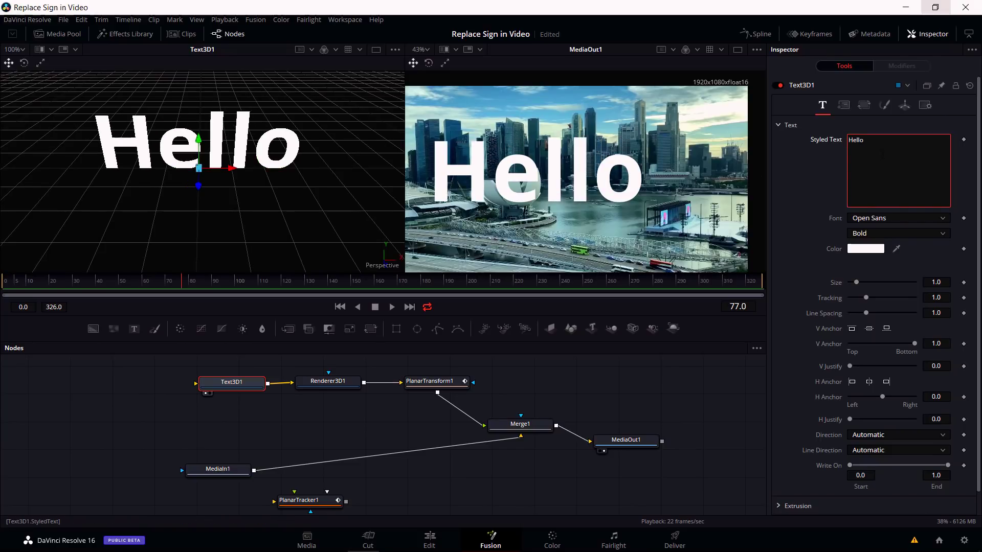
left_click(810, 212)
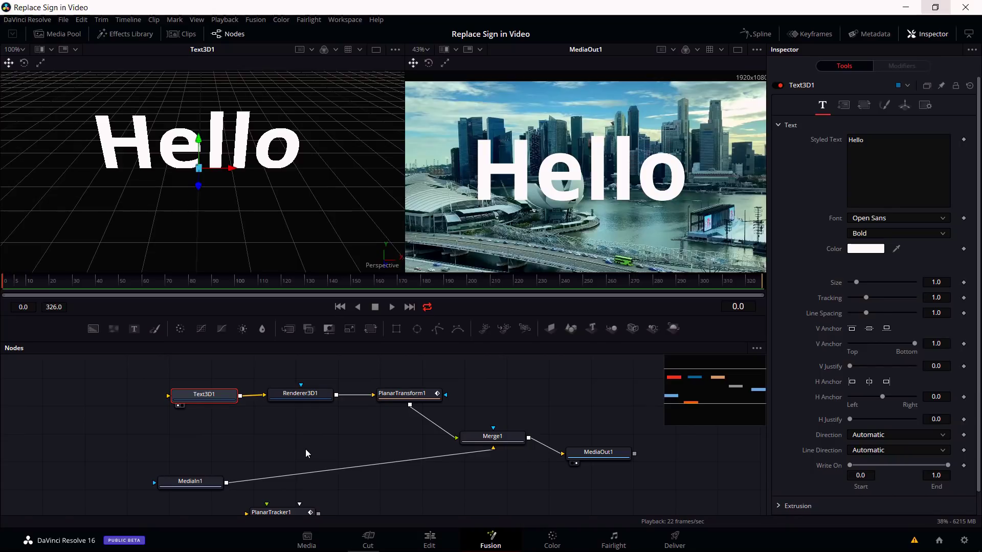
- Move the PlanarTracker1 node closer to the other nodes and show its outline to locate the tracked building
left_click_drag(307, 444, 304, 423)
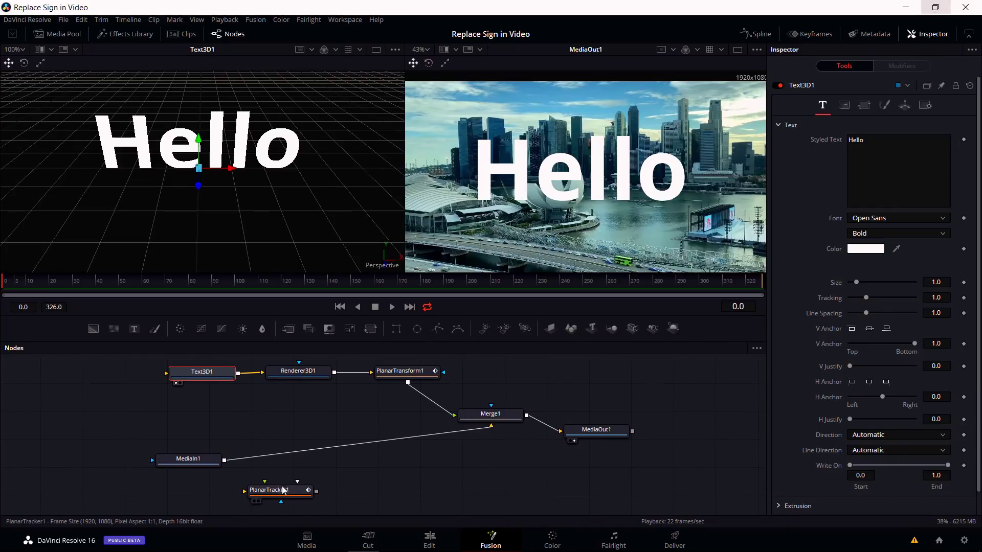
left_click_drag(283, 489, 324, 475)
left_click(321, 475)
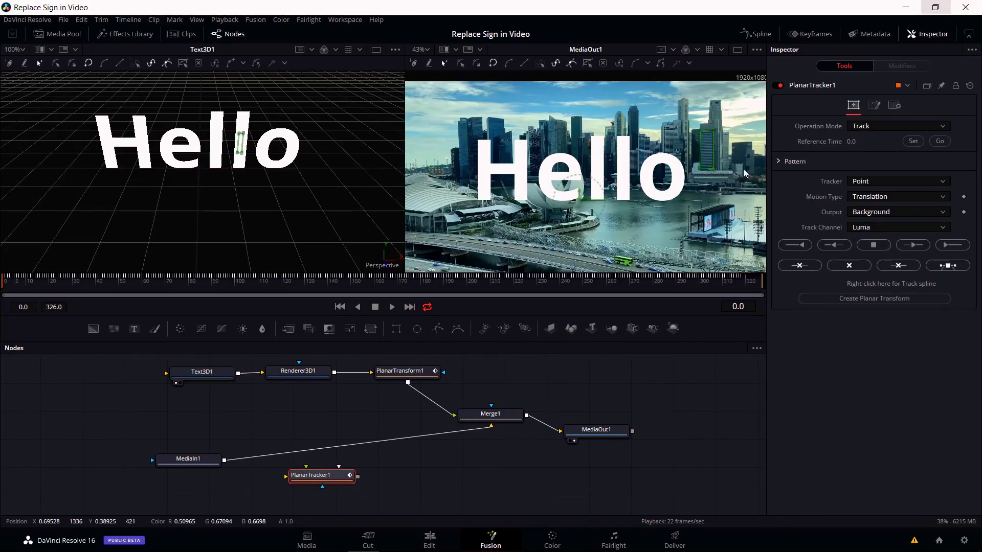
left_click_drag(709, 141, 699, 144)
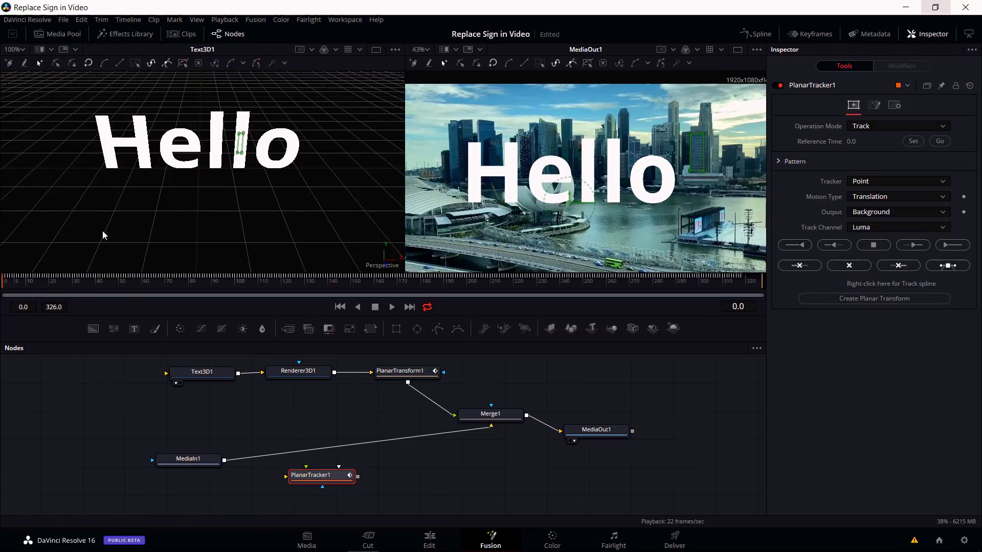
- Move the 3D Hello text sideways and up toward the tracked building, and play the clip to check its motion
left_click(221, 377)
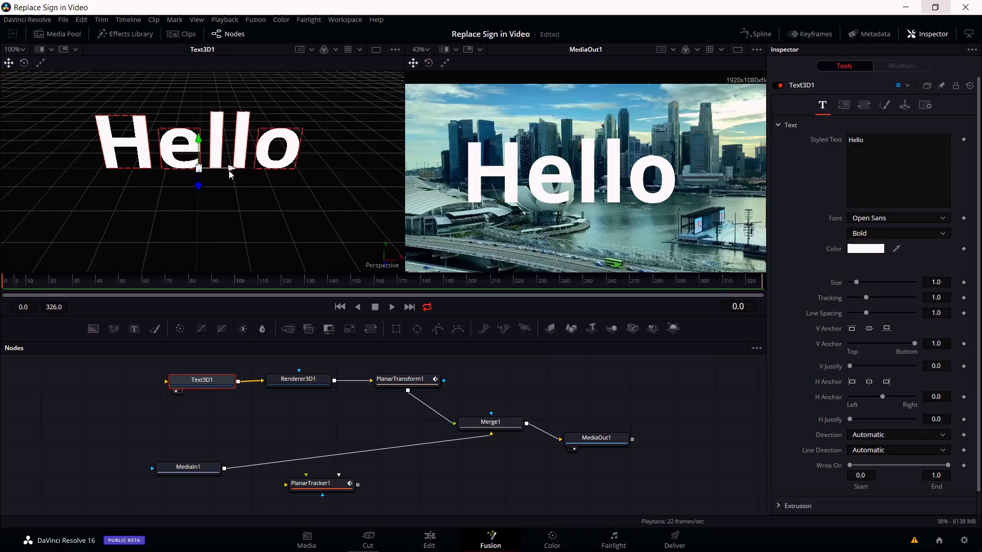
left_click_drag(229, 174, 320, 121)
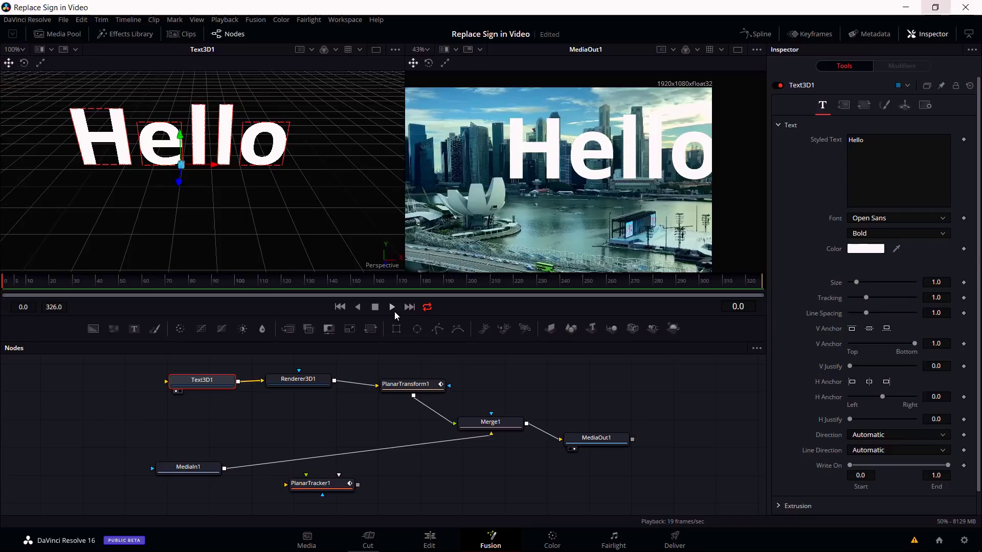
left_click(394, 309)
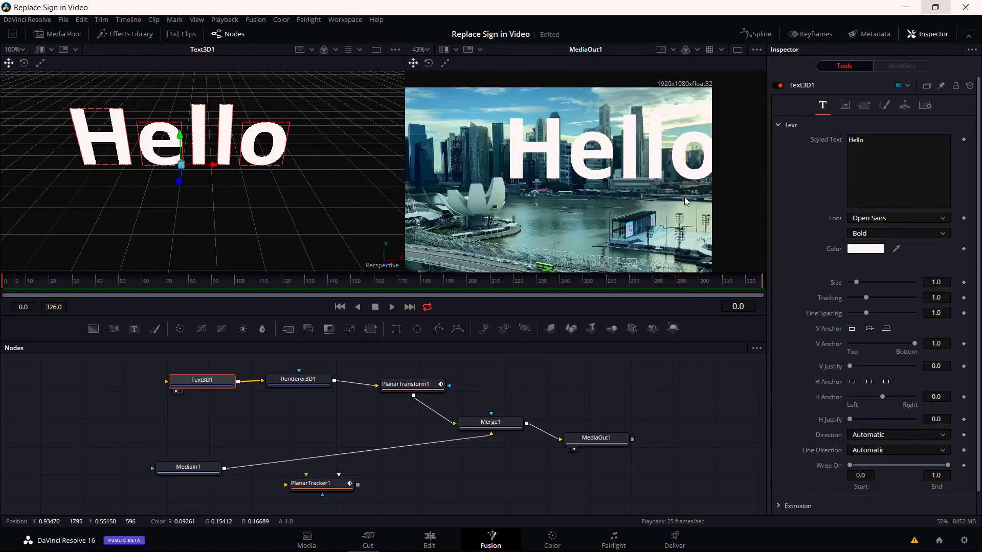
- Reduce the Hello text's layout size to 0.15
scroll(659, 203, "up", 3)
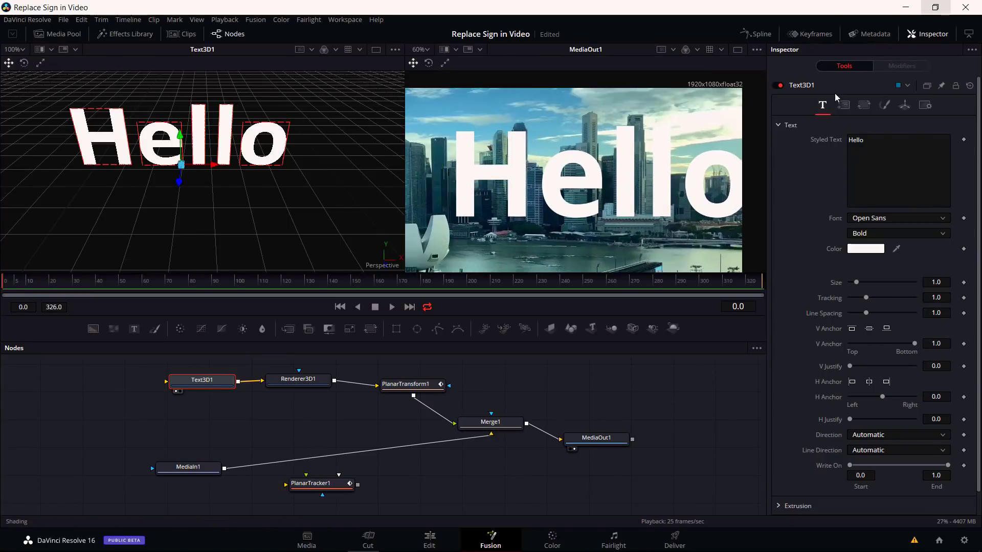
left_click(844, 108)
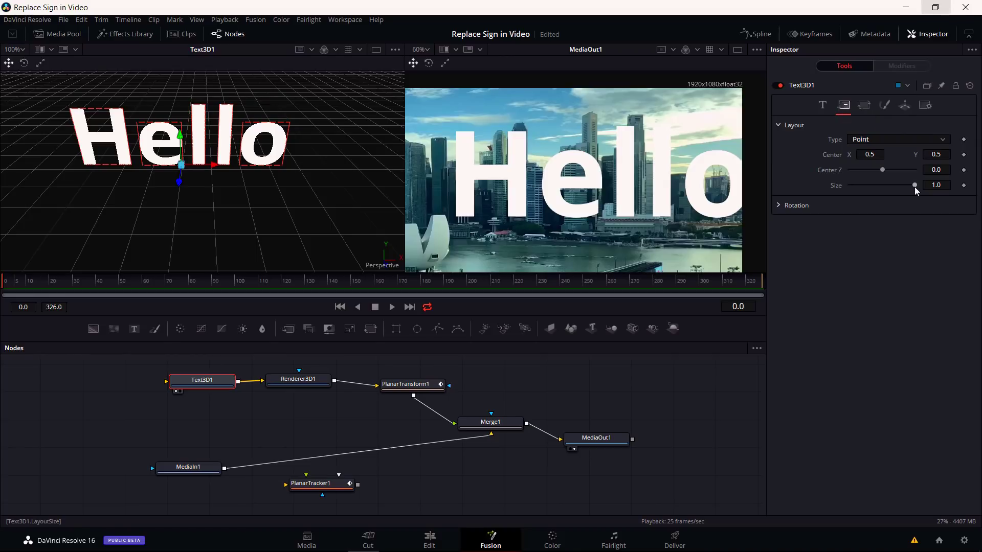
left_click_drag(915, 186, 859, 187)
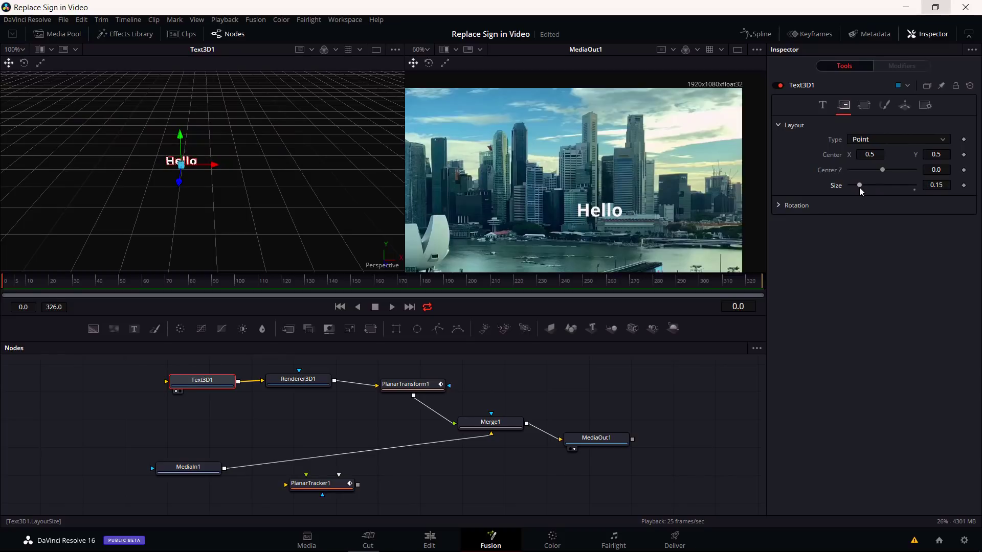
- Move the small Hello text onto the tracked building and play the clip to check that it follows
left_click_drag(646, 267, 627, 274)
left_click_drag(214, 168, 201, 123)
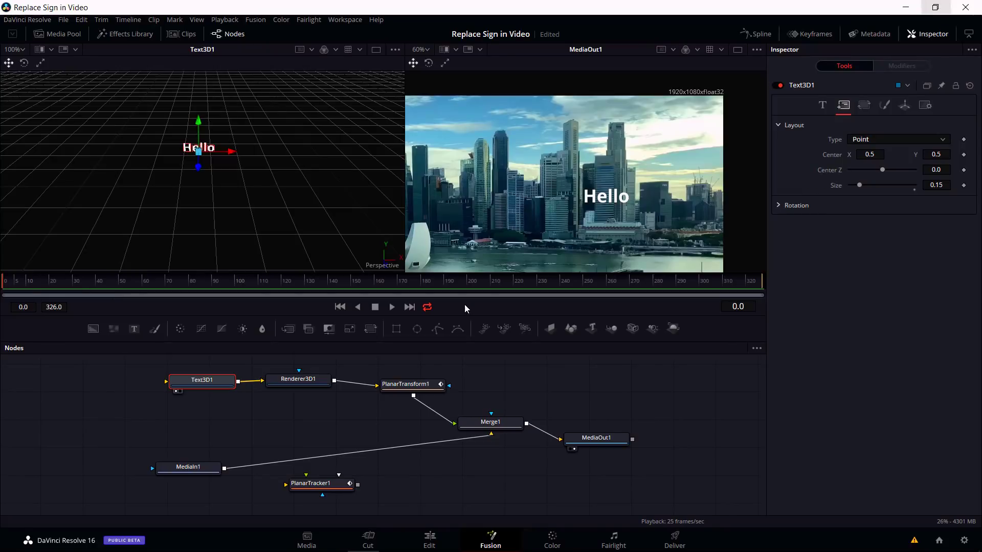
left_click(392, 307)
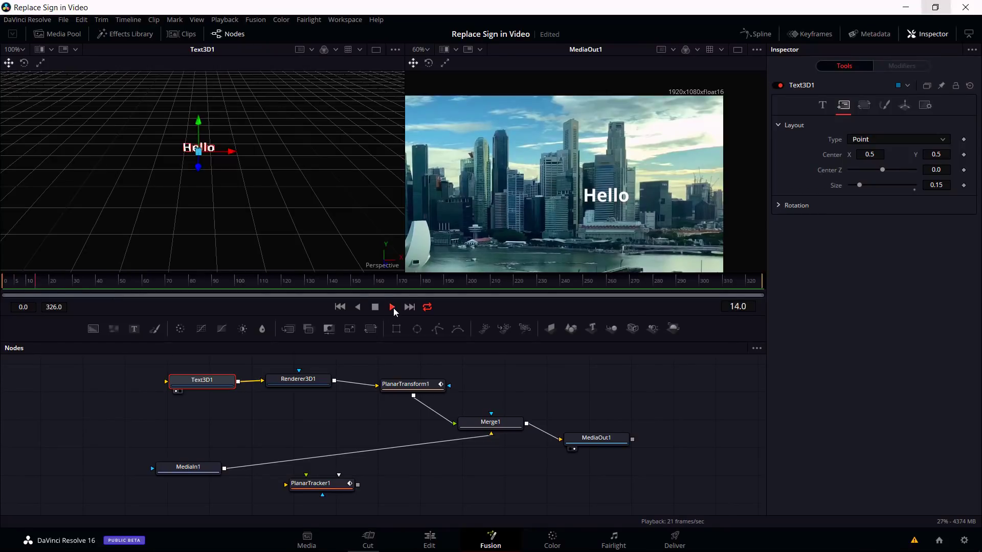
- Set the Hello text's direction to Top Down and move the vertical text up along the building
scroll(646, 198, "up", 3)
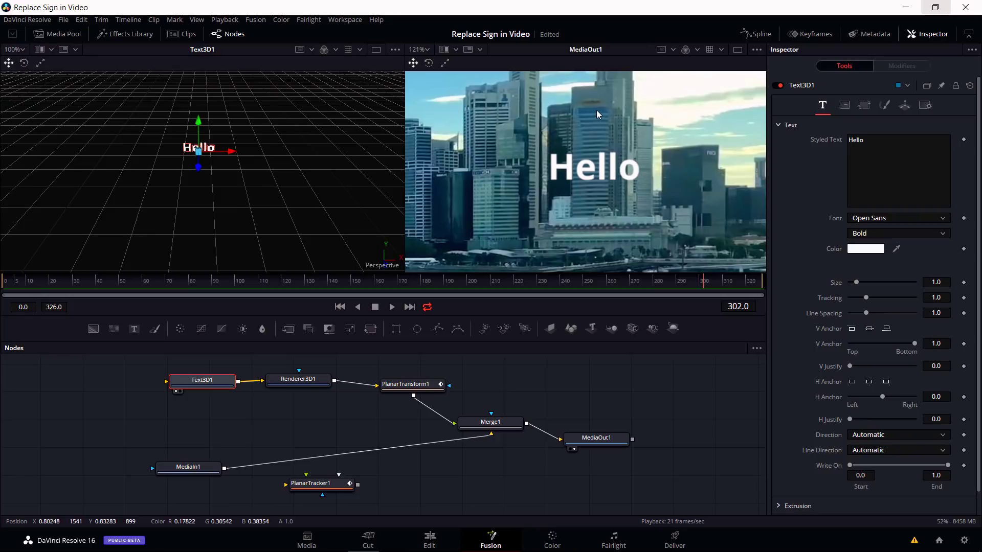
left_click(878, 439)
left_click(884, 486)
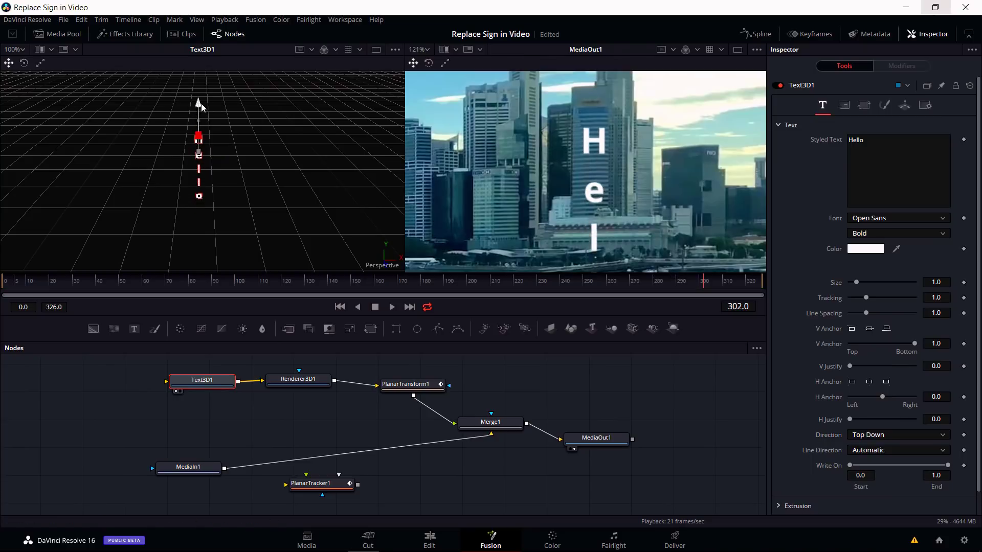
left_click_drag(201, 105, 200, 64)
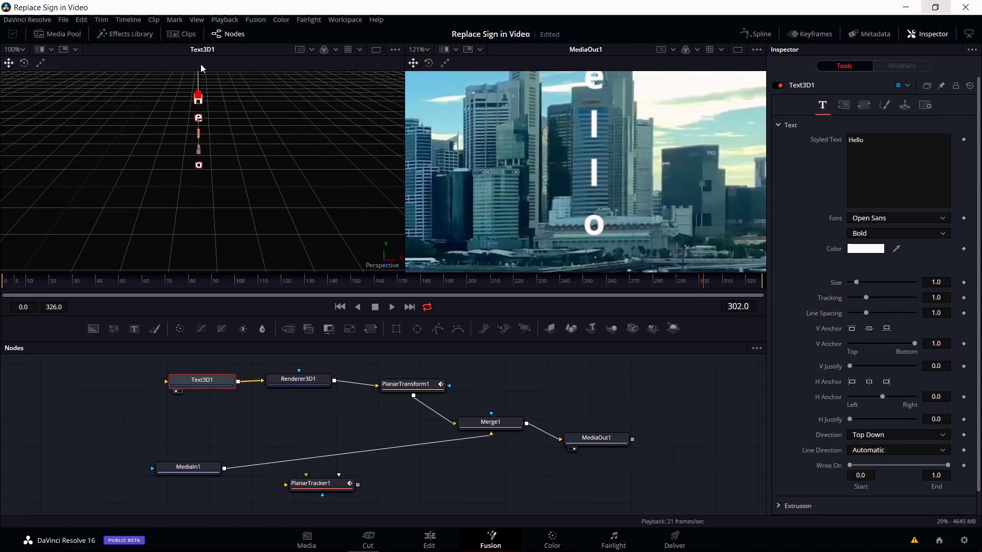
- Undo the upward move and Top Down direction, and return the text's direction to Automatic after trying Top Down again
key("ctrl+z")
key("ctrl+z")
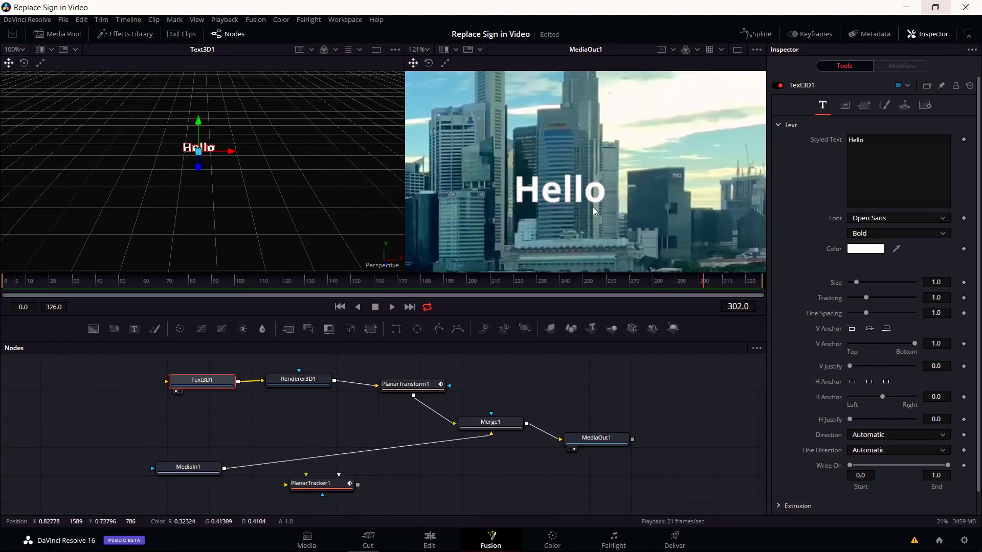
left_click(859, 444)
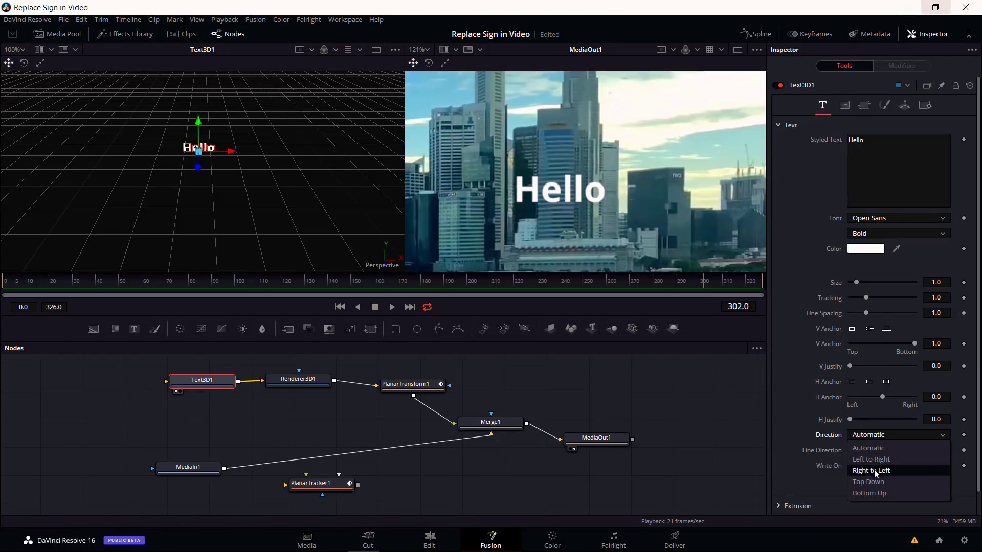
left_click(874, 477)
left_click(884, 436)
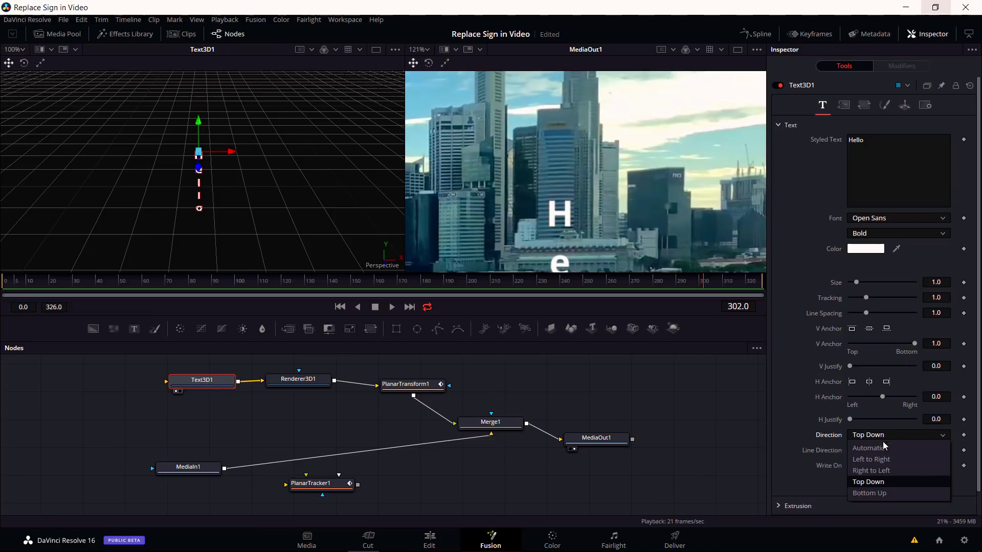
left_click(877, 445)
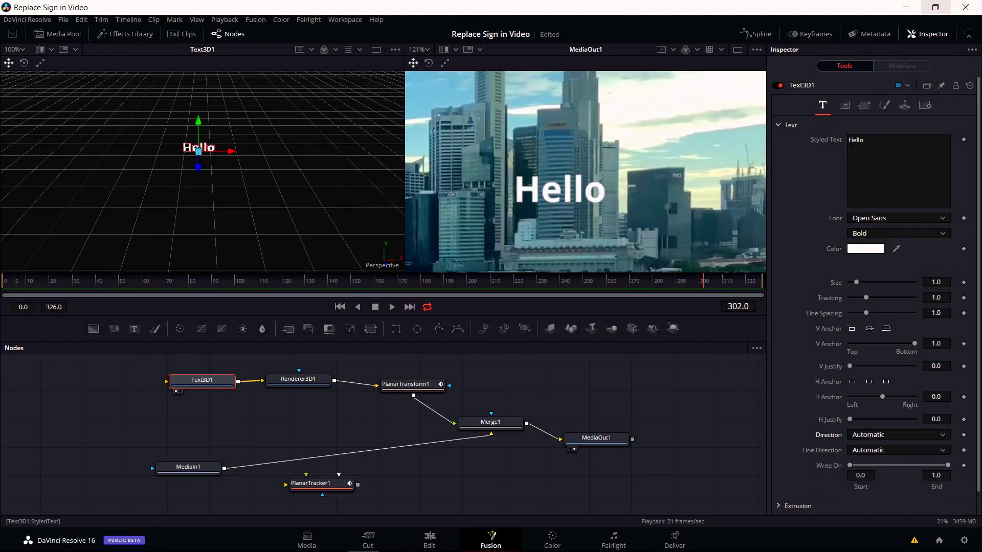
- Split the styled text Hello so that each letter stands on its own line
left_click(850, 140)
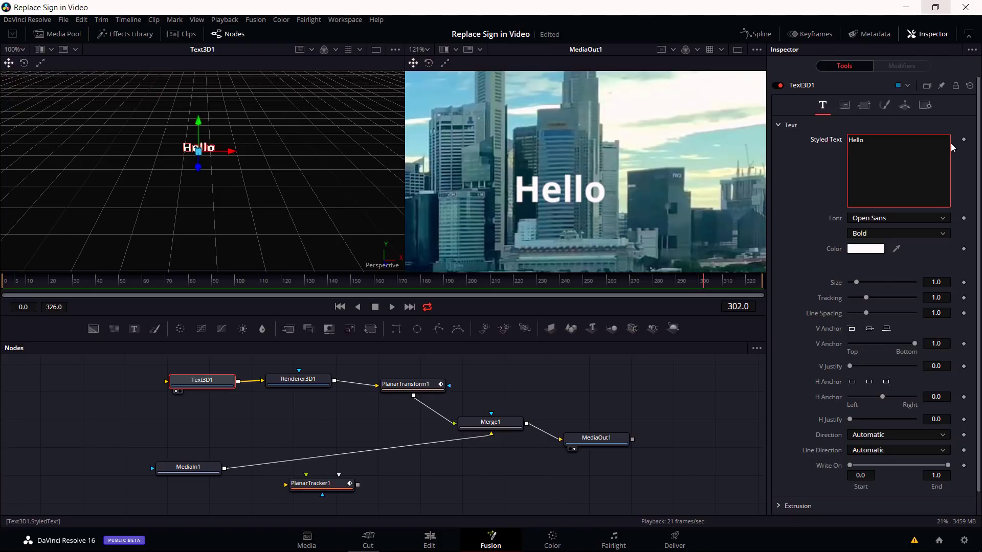
key("Return")
key("Right")
key("Return")
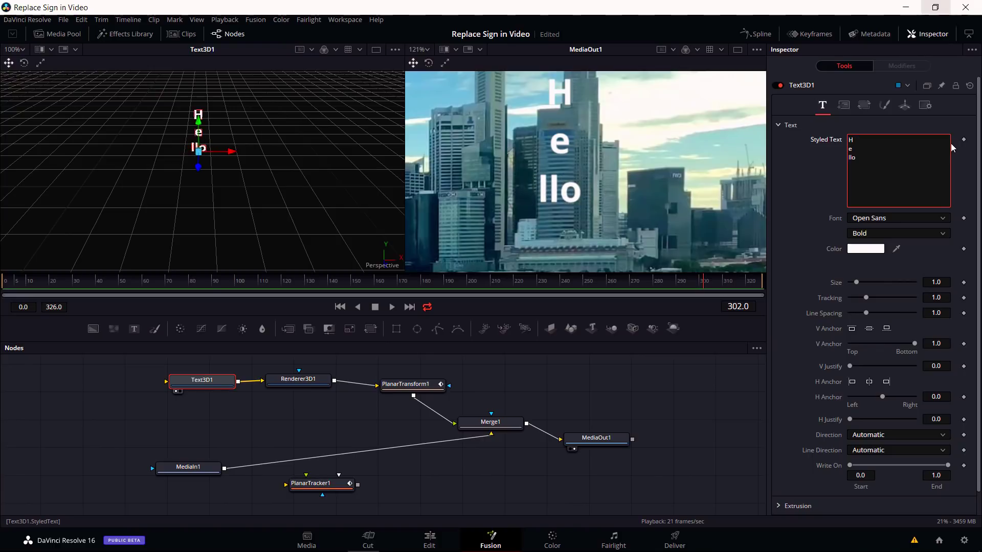
key("Right")
key("Return")
key("Right")
key("Return")
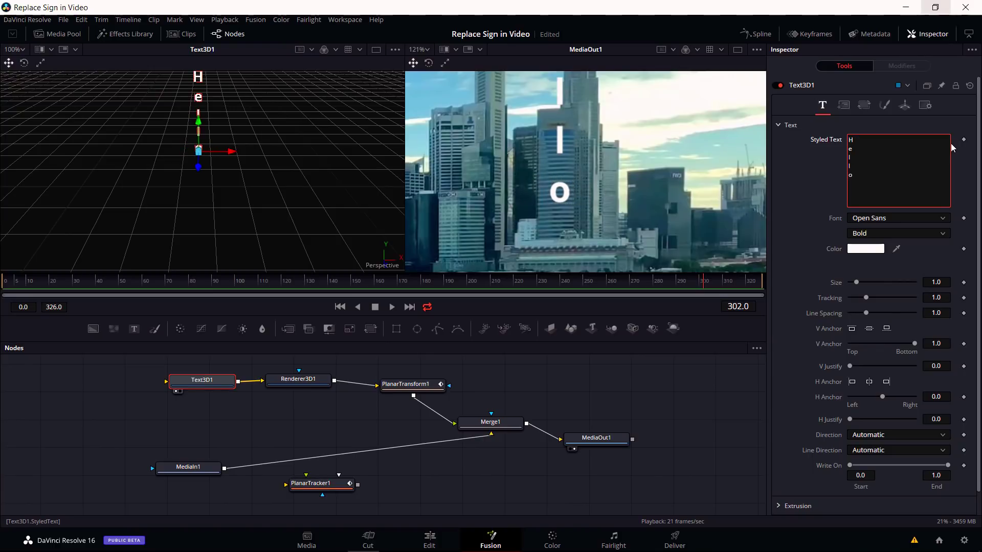
- Move the stacked letters down along the building and restore the styled text to Hello on one line
scroll(624, 138, "down", 2)
left_click_drag(623, 135, 612, 158)
left_click_drag(199, 121, 199, 145)
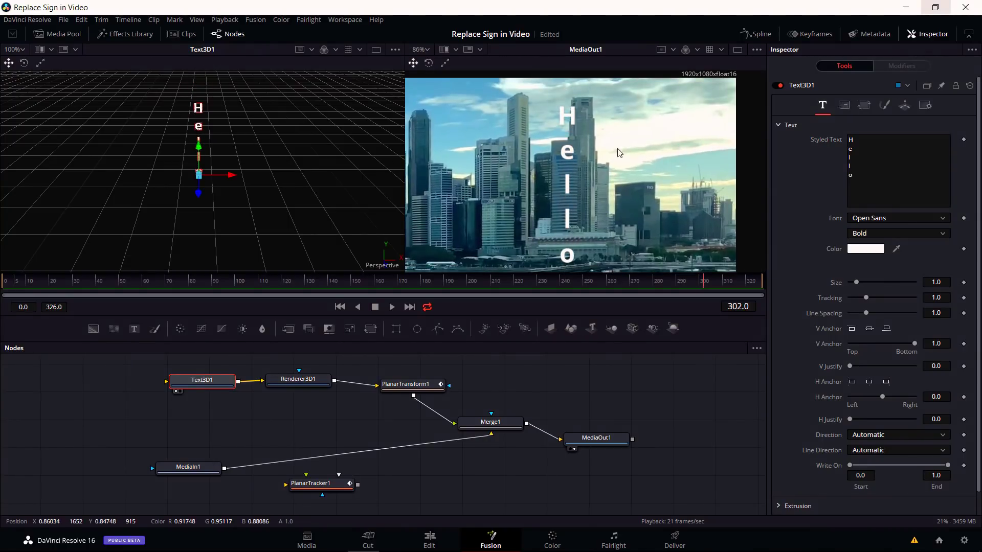
left_click(881, 180)
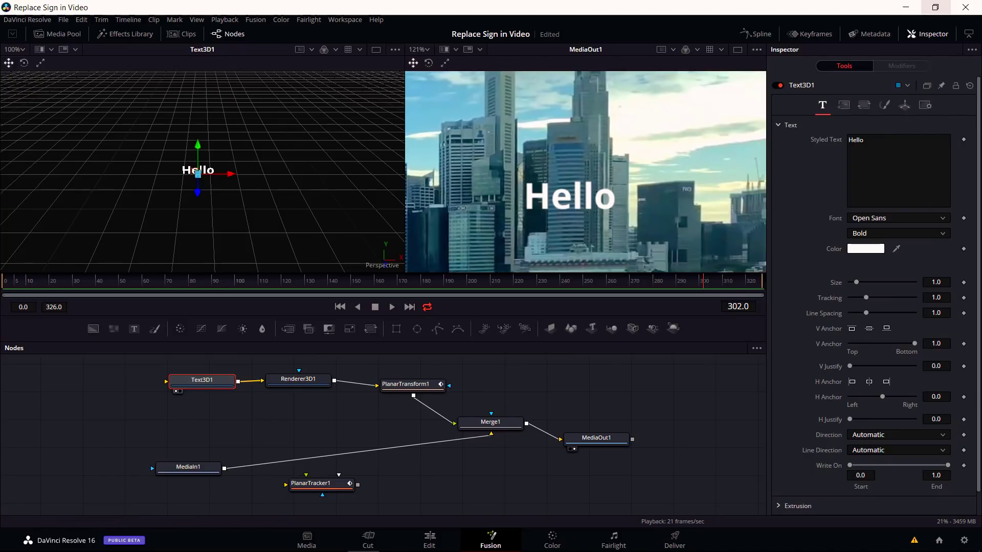
- Set the Hello text's direction to Top Down and move the vertical text onto the building
left_click(869, 435)
left_click(870, 482)
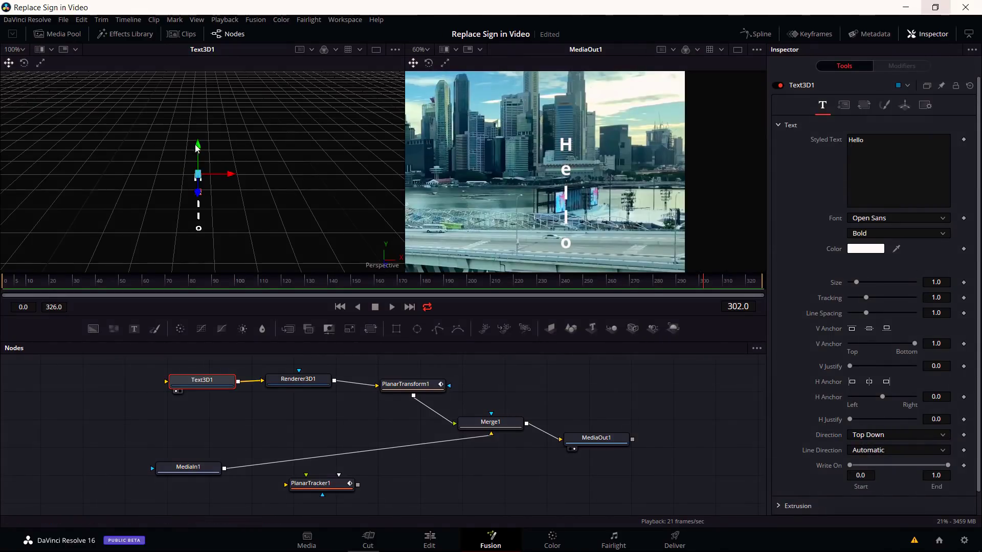
left_click_drag(199, 144, 207, 103)
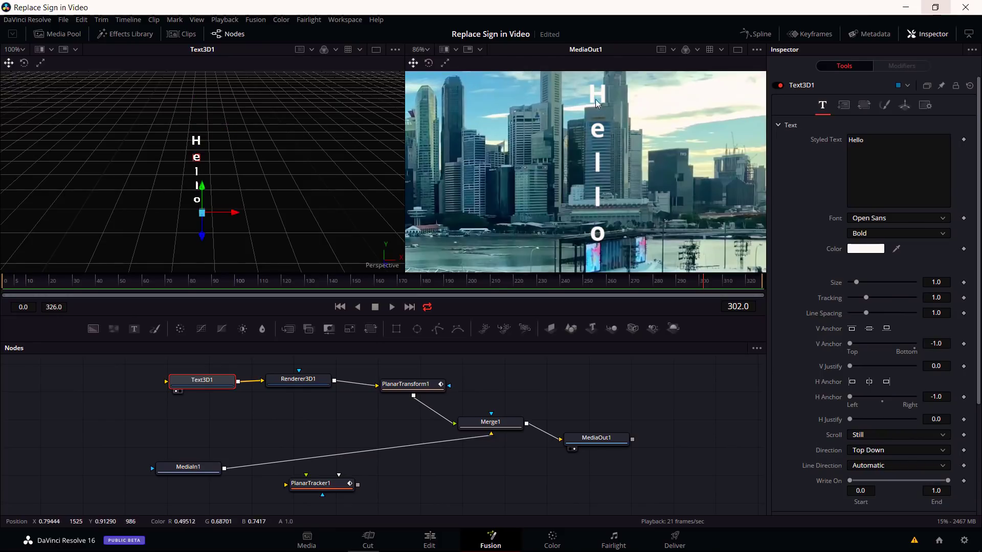
- Reduce the vertical Hello text's layout size to 0.11 and move it up along the building
left_click(844, 105)
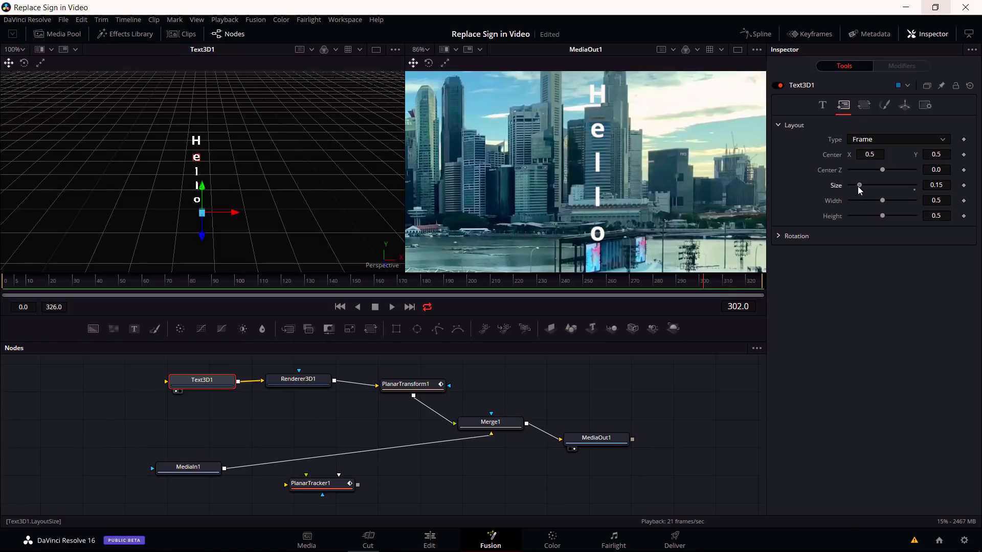
left_click_drag(857, 186, 856, 188)
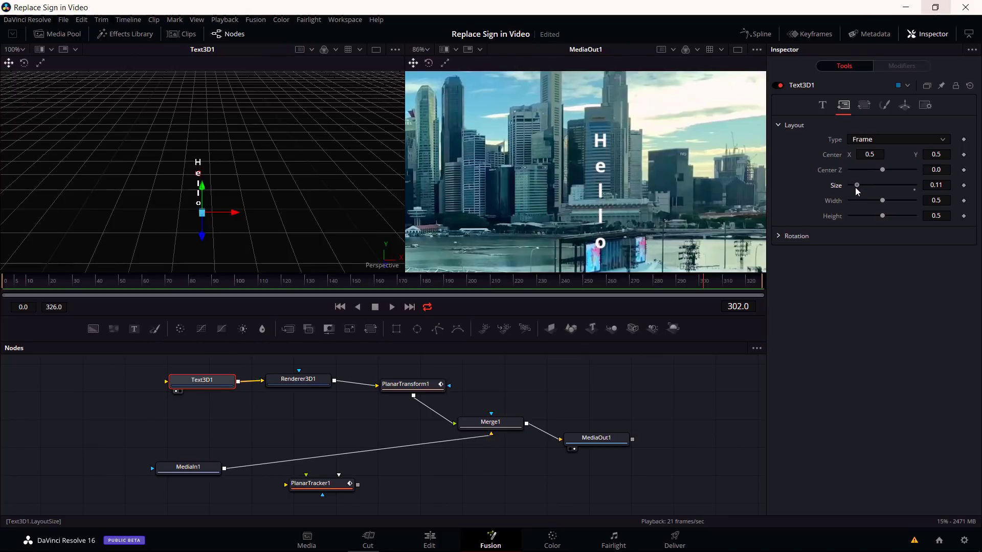
left_click(822, 107)
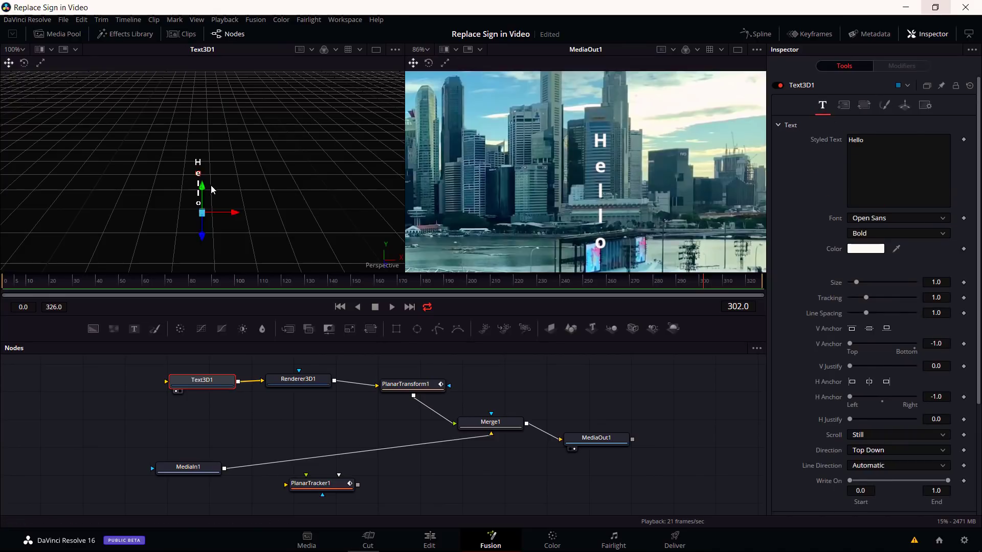
left_click_drag(206, 184, 207, 178)
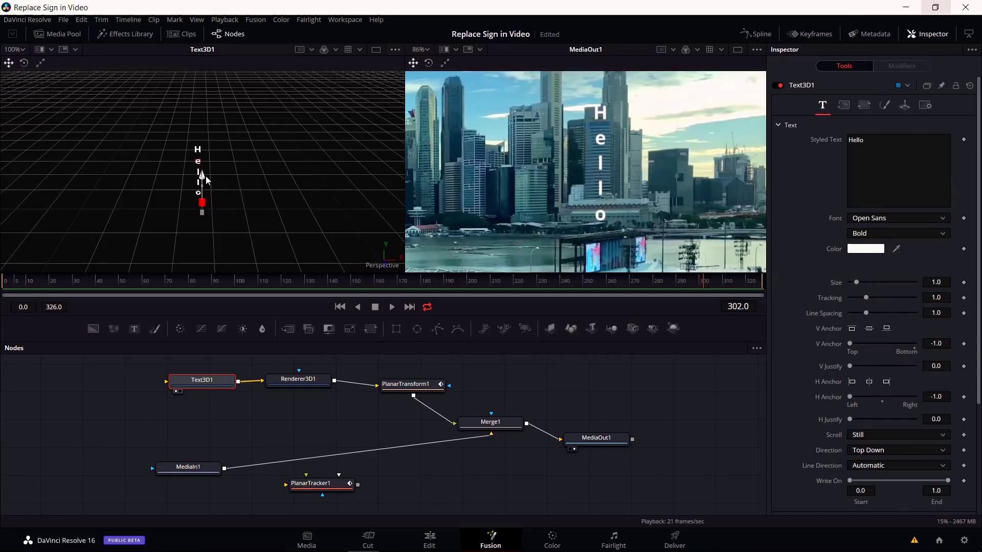
- Try smaller layout sizes for the vertical Hello text and settle on 0.087
left_click(843, 105)
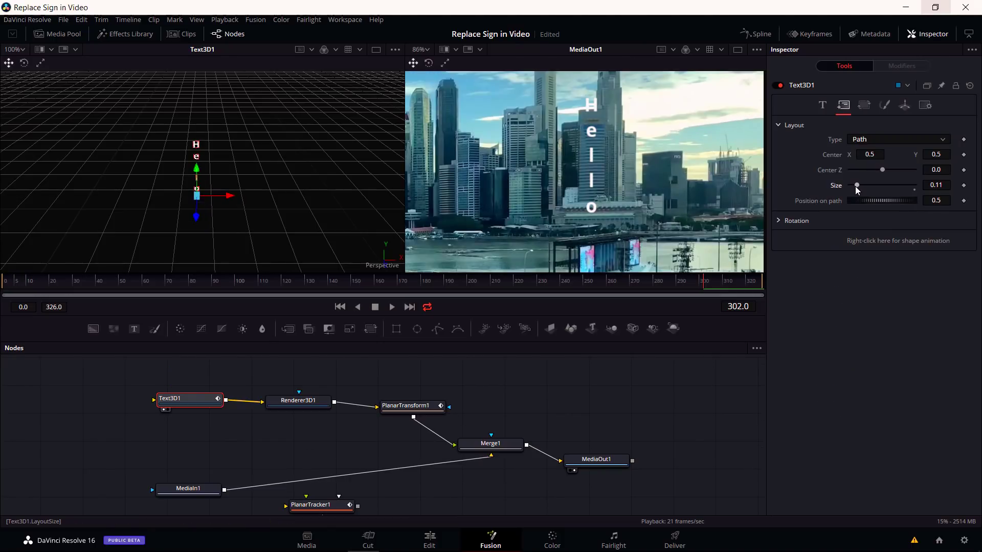
left_click_drag(857, 191, 857, 191)
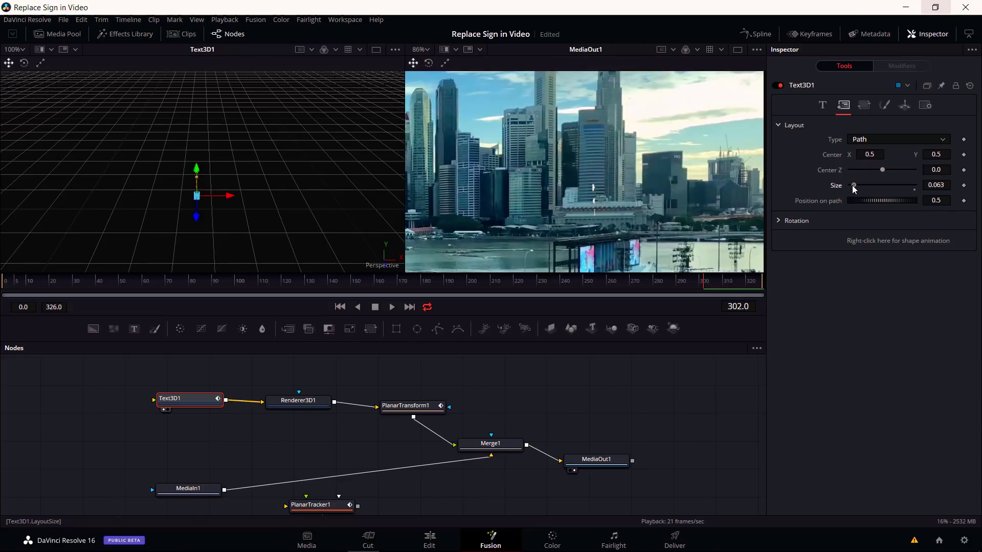
left_click_drag(853, 189, 855, 189)
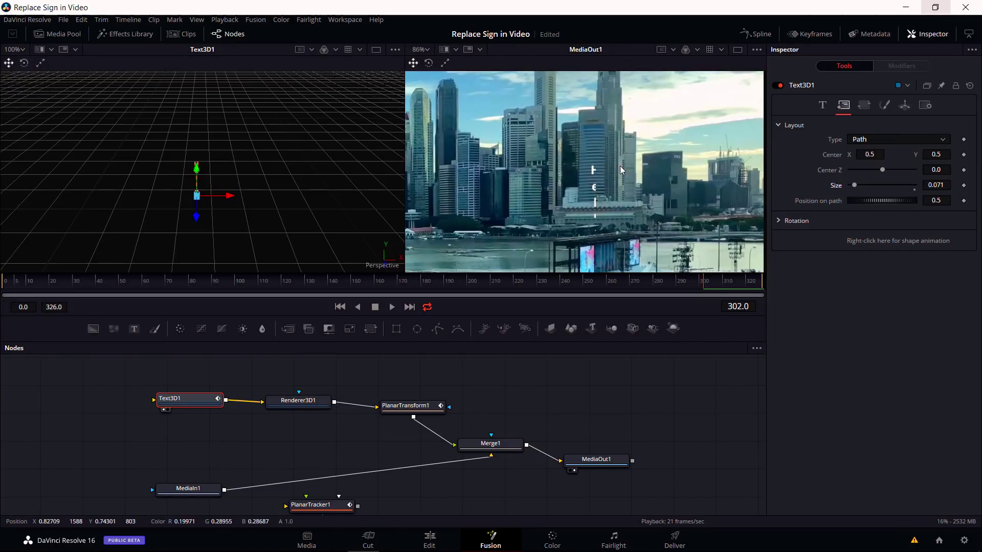
scroll(622, 171, "down", 3)
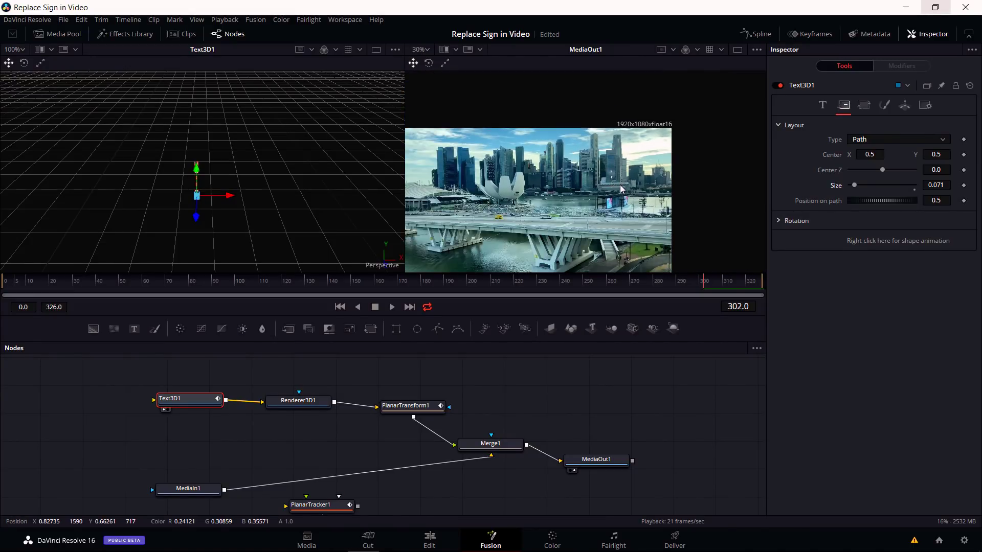
scroll(622, 189, "down", 1)
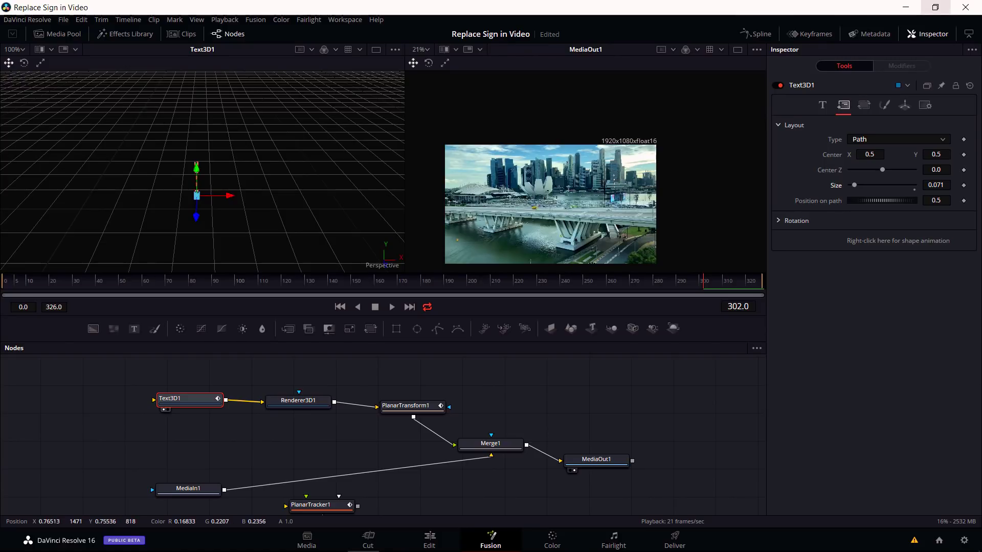
scroll(618, 173, "up", 3)
scroll(619, 173, "up", 2)
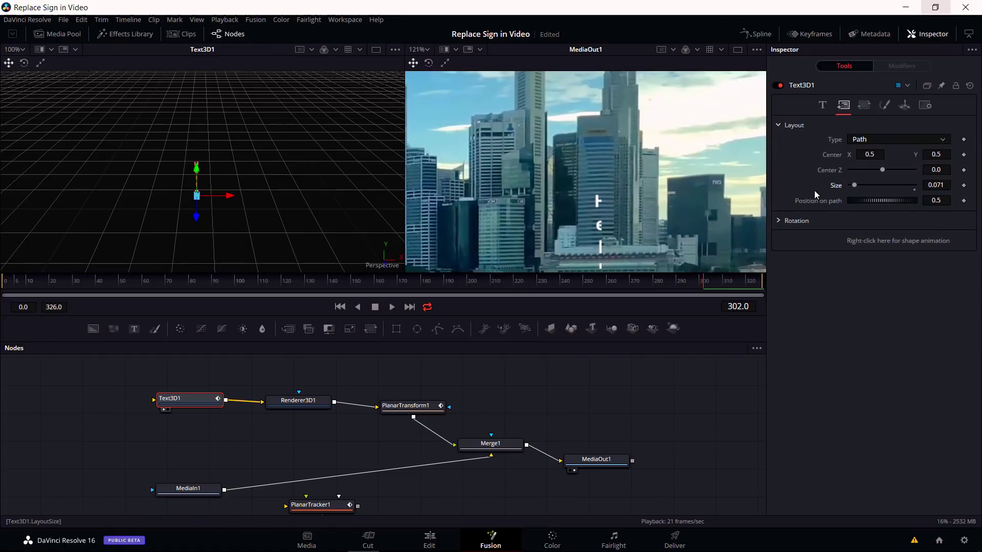
left_click_drag(856, 185, 840, 125)
- Replace the styled text Hello with ELL
left_click(823, 105)
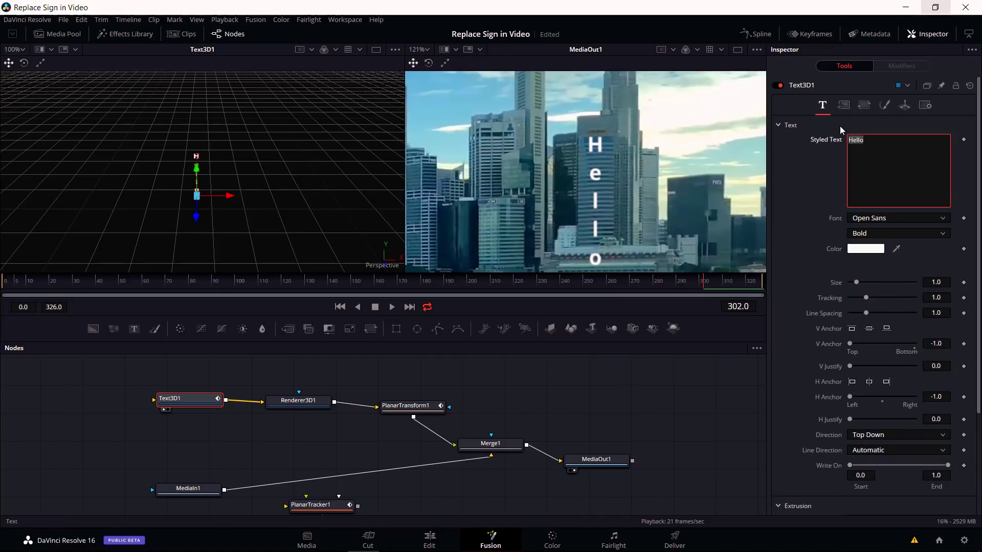
key("BackSpace")
type("ELL")
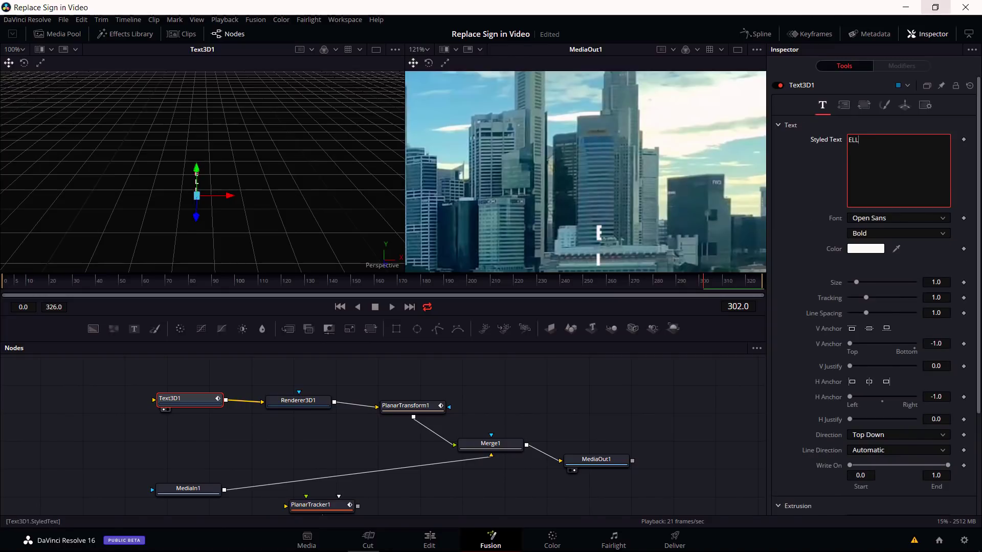
- Enlarge the ELL text to a layout size of 0.134 and move it up onto the building
left_click(843, 105)
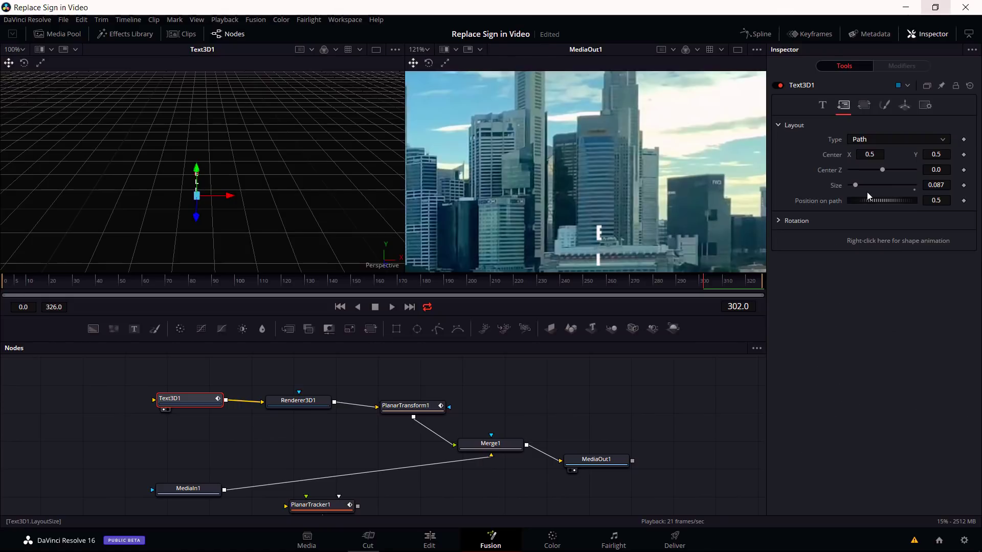
left_click_drag(855, 185, 857, 185)
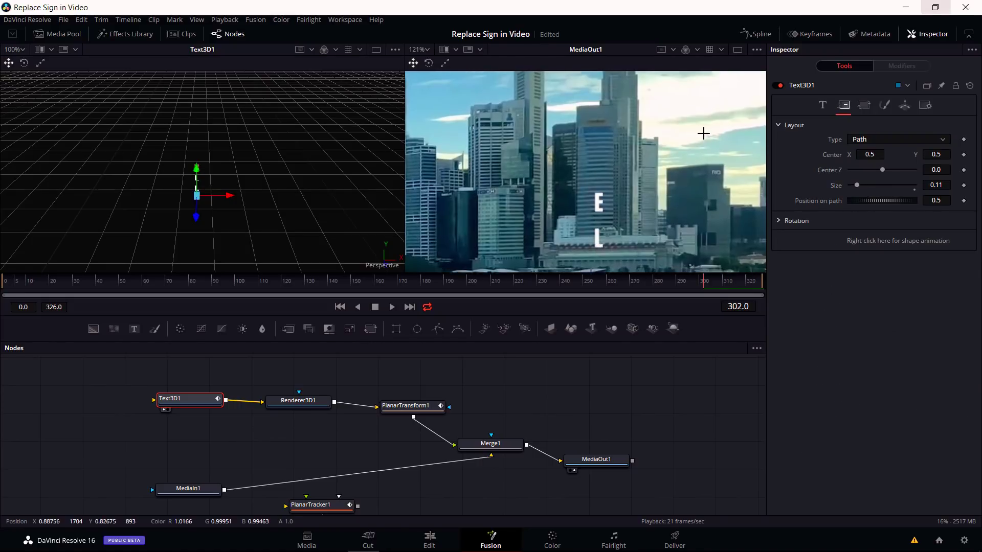
mouse_move(197, 168)
left_mouse_down()
mouse_move(201, 148)
mouse_move(201, 156)
left_mouse_up()
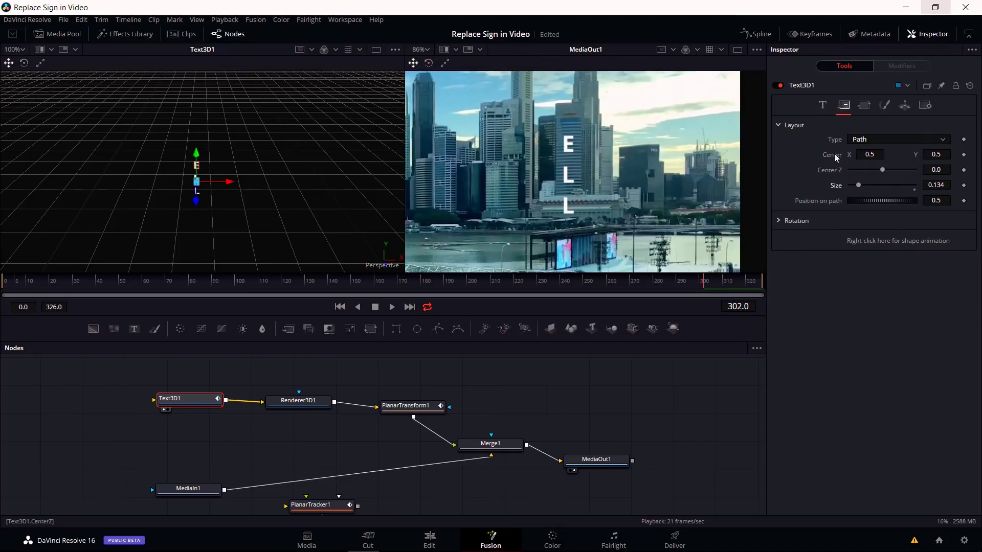
- Play the clip and scrub near its end to check that the ELL text follows the building
left_click(822, 106)
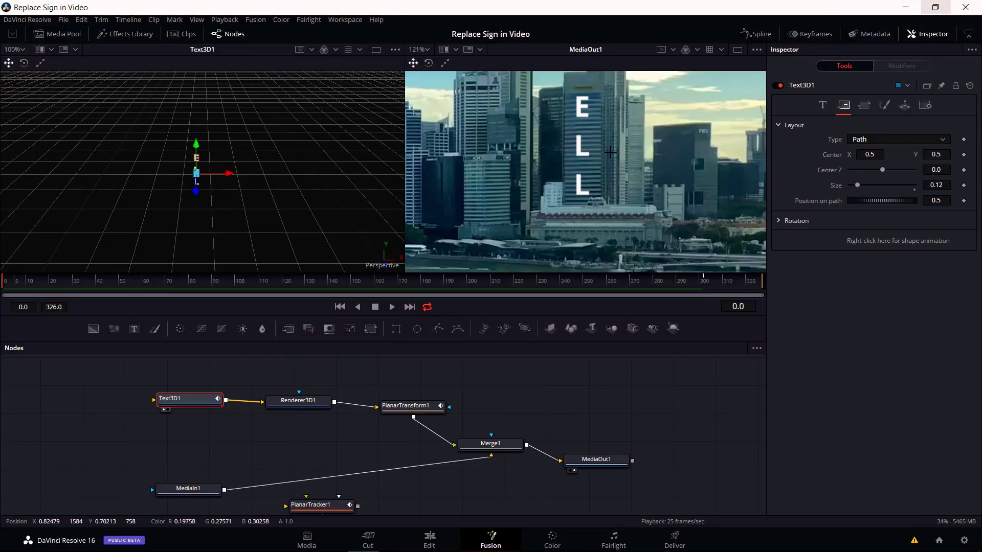
scroll(623, 180, "down", 5)
left_click_drag(621, 178, 615, 158)
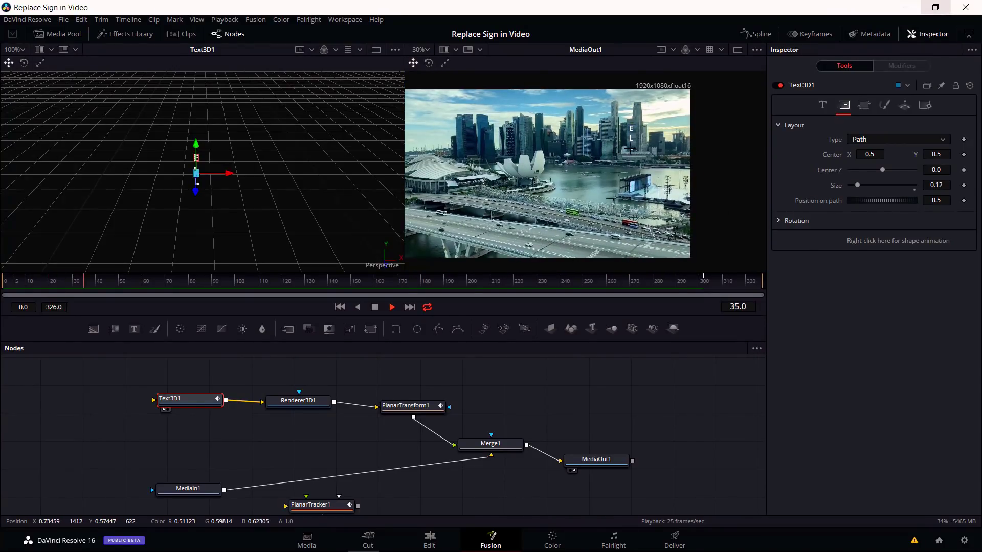
scroll(654, 138, "up", 4)
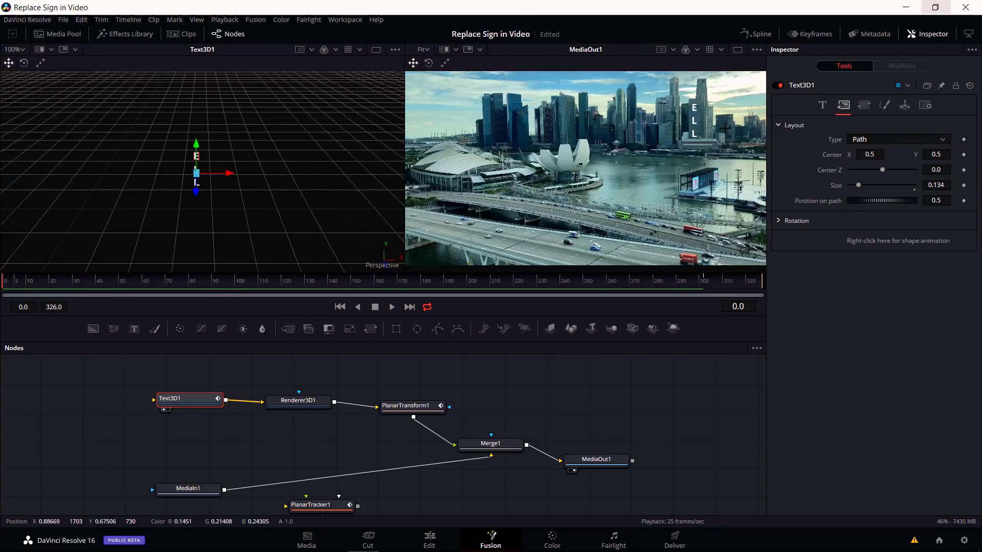
key("space")
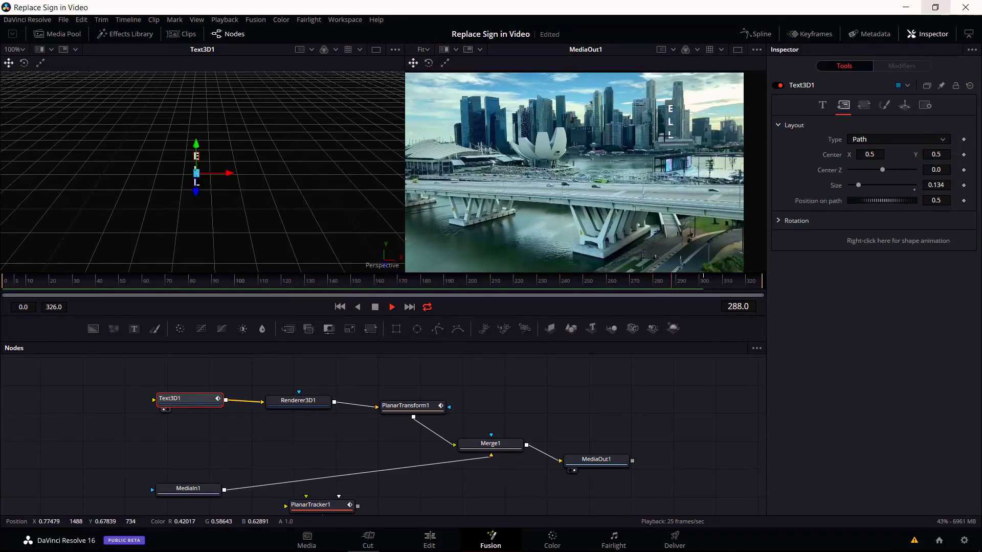
left_click(726, 280)
left_click_drag(725, 279, 755, 285)
key("space")
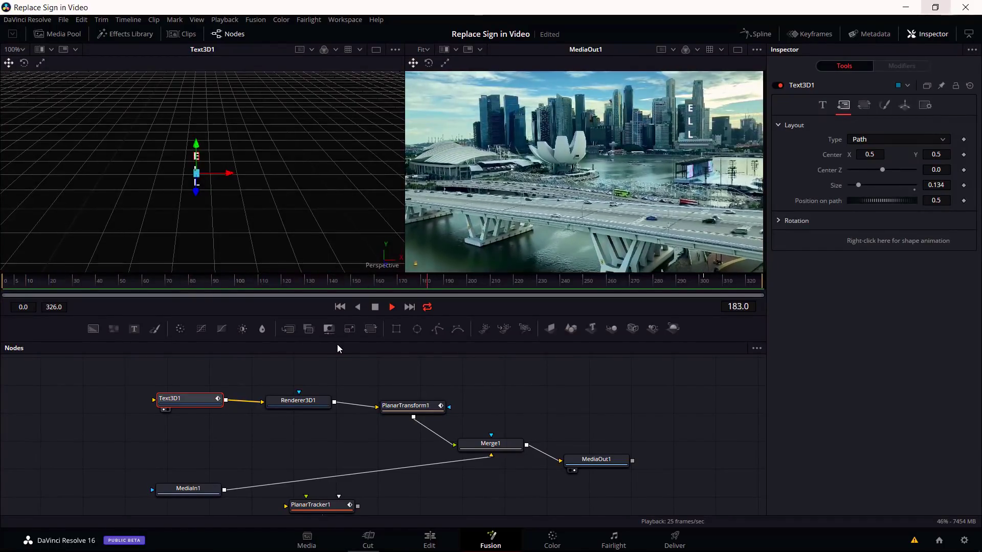
left_click_drag(562, 157, 628, 181)
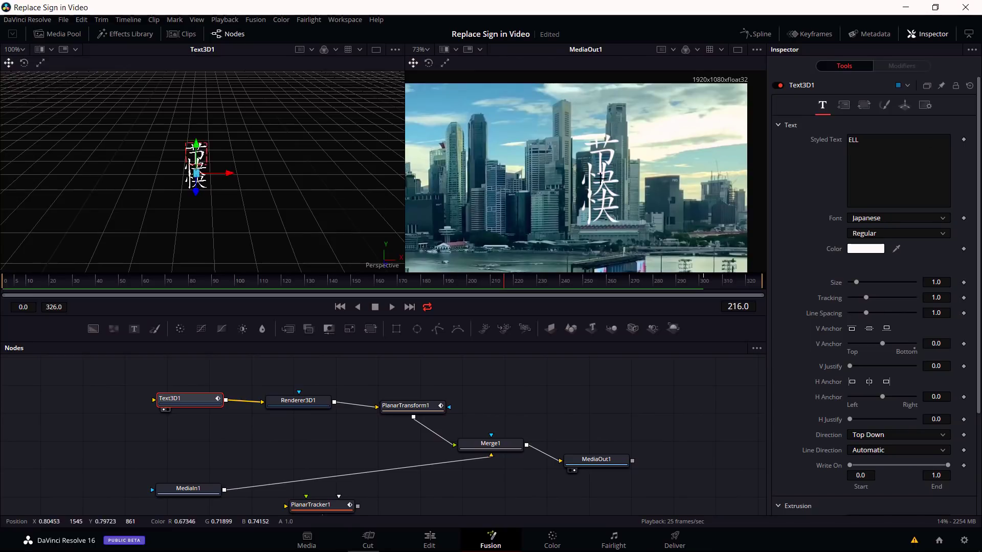
left_click_drag(635, 147, 626, 147)
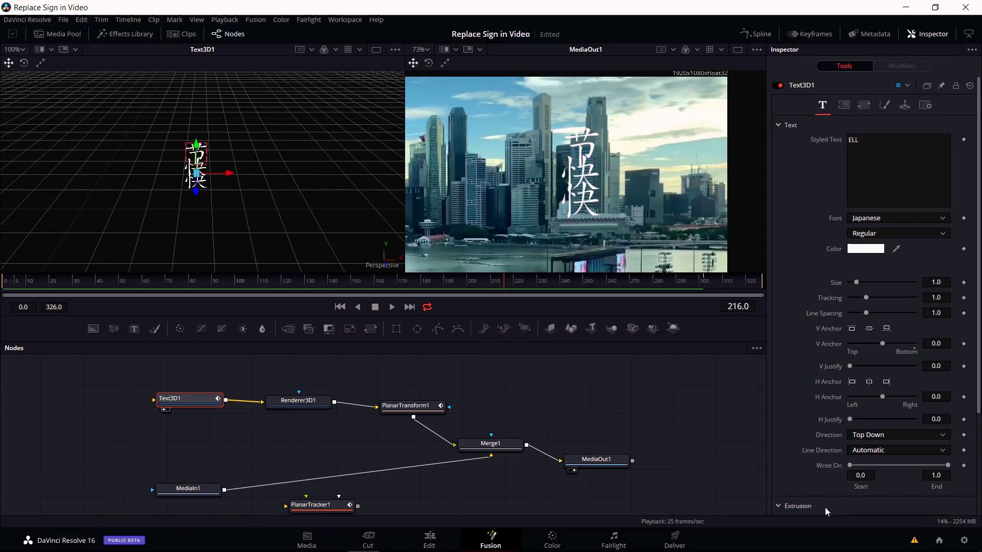
mouse_move(861, 550)
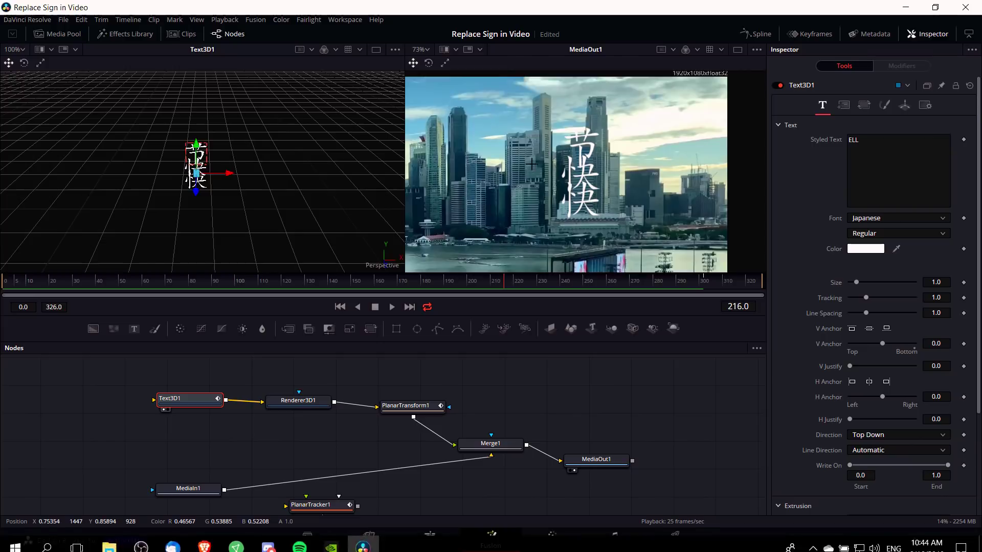
left_click_drag(651, 195, 663, 172)
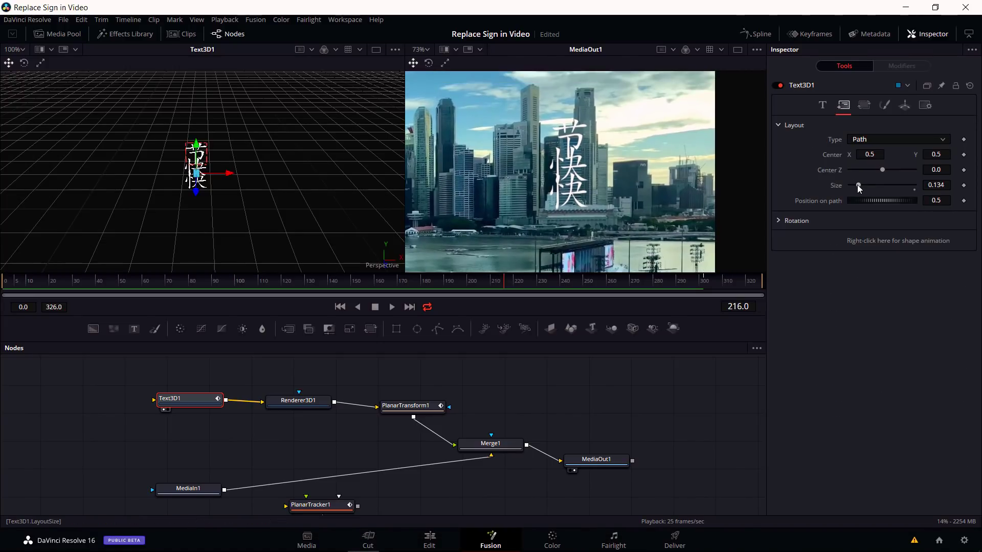
- Set the ELL text's layout size to 0.071 and its text direction to Automatic
left_click_drag(858, 185, 854, 186)
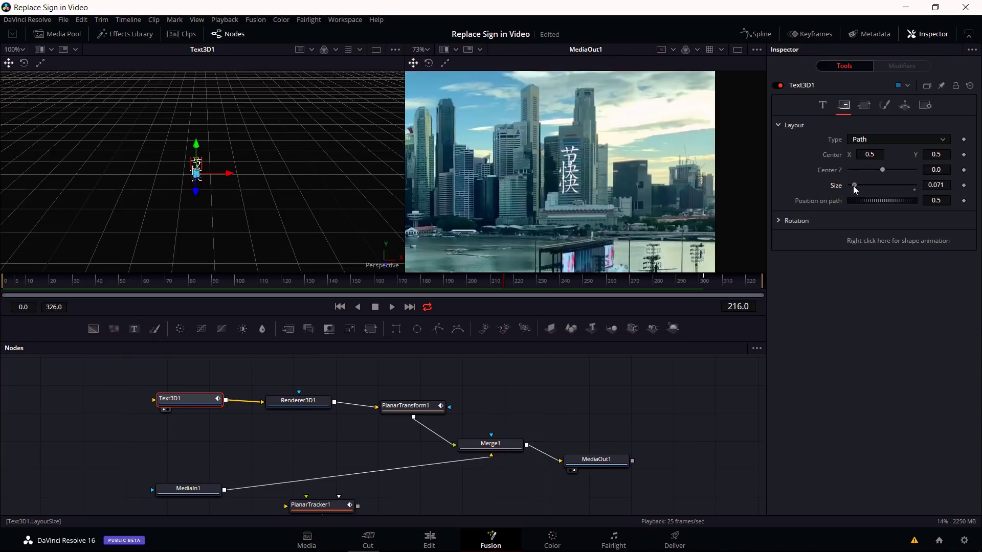
scroll(584, 177, "up", 2)
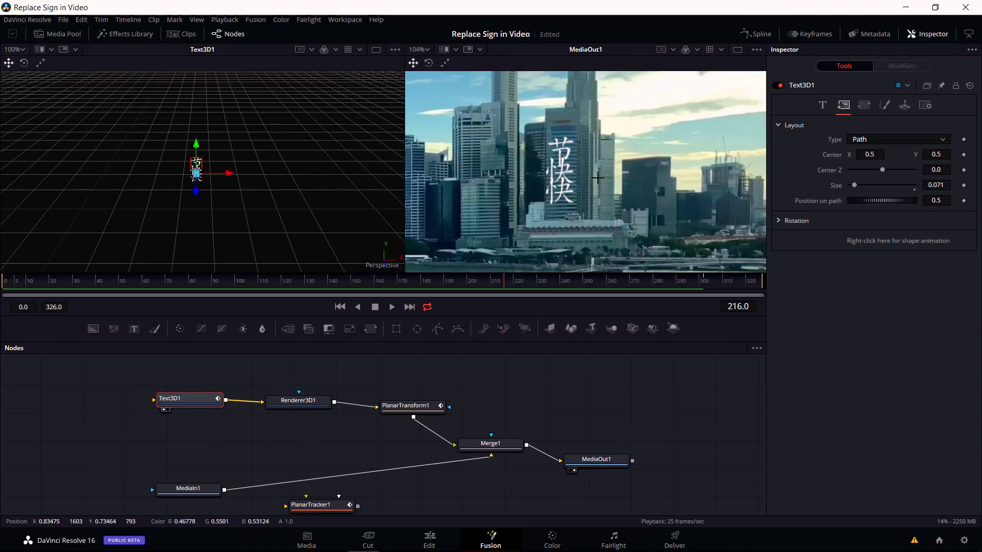
left_click(822, 106)
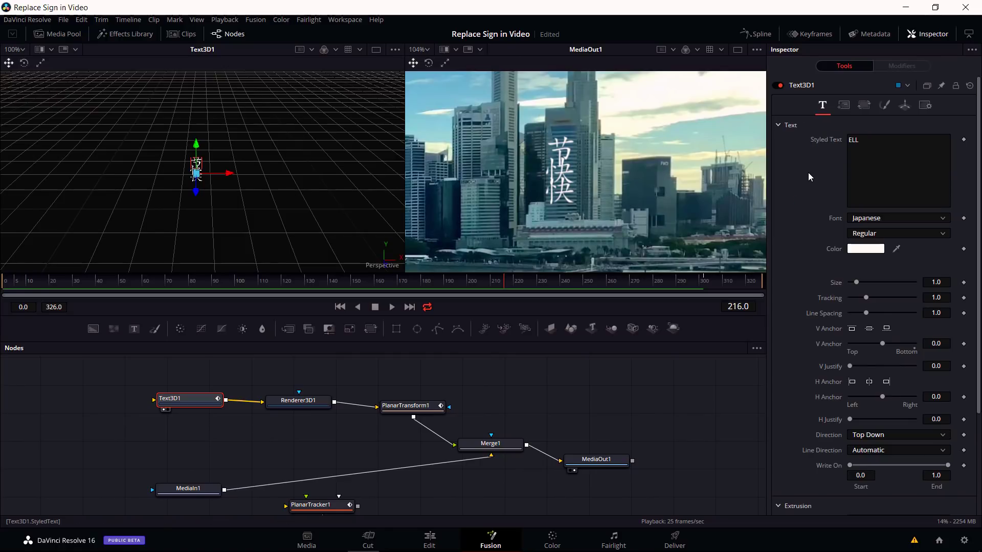
left_click(864, 438)
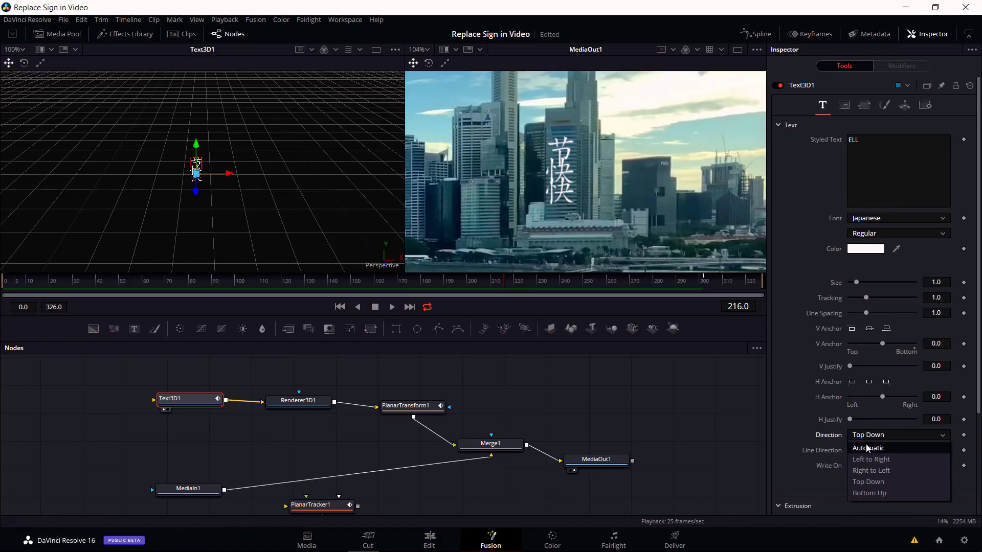
left_click(866, 444)
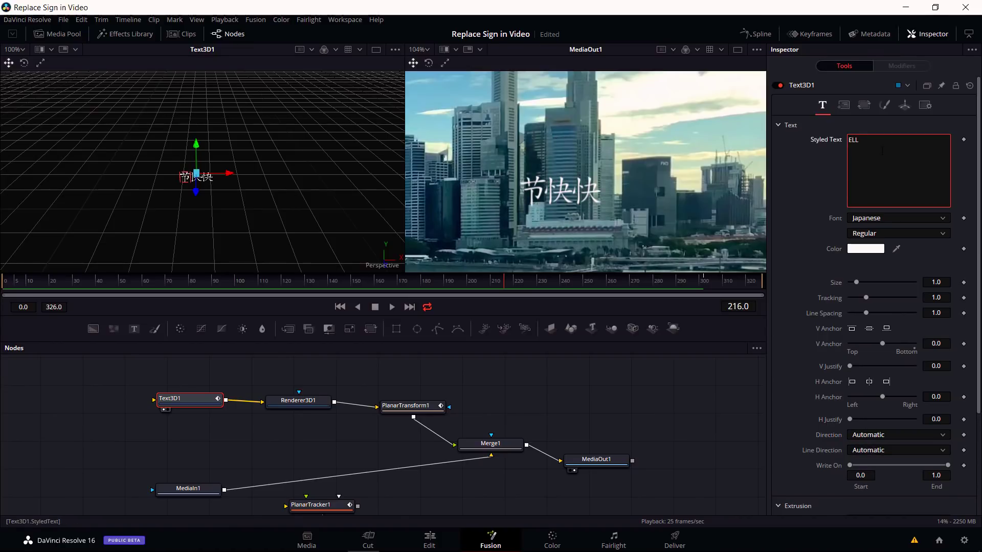
- Put each letter of ELL on its own line and set the line spacing to 1.732
key("Return")
key("Return")
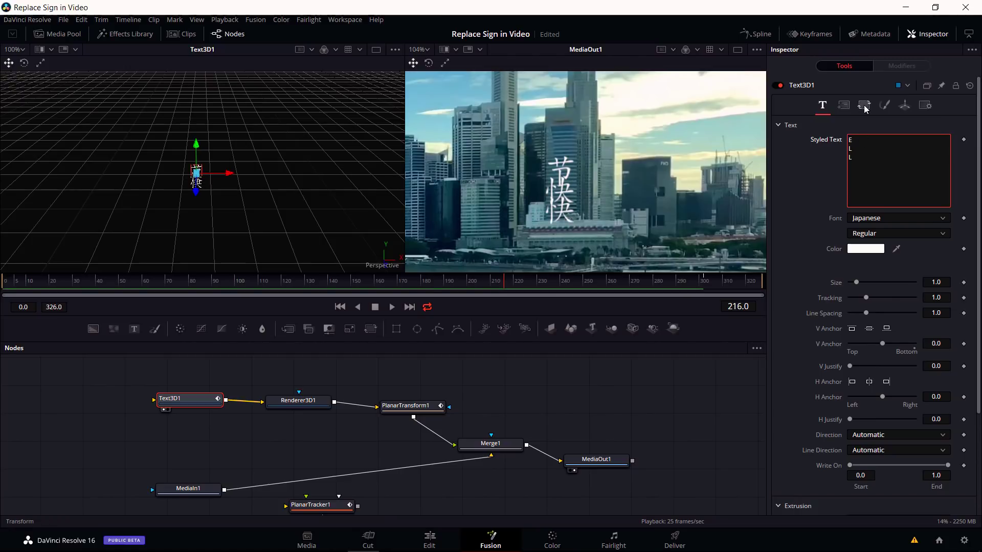
left_click_drag(864, 314, 879, 317)
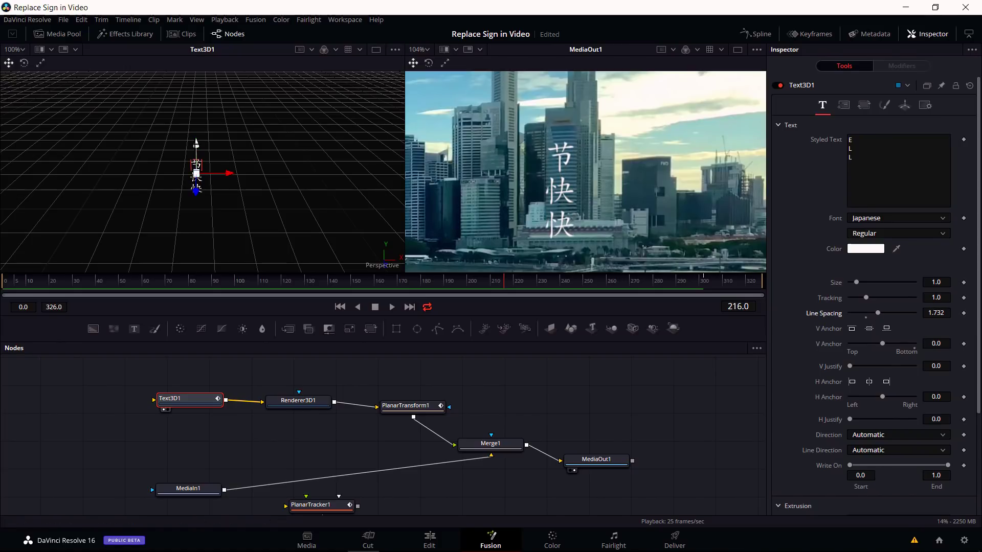
- Move the stacked text slightly up the building and reduce its layout size to 0.055
left_click_drag(196, 145, 197, 139)
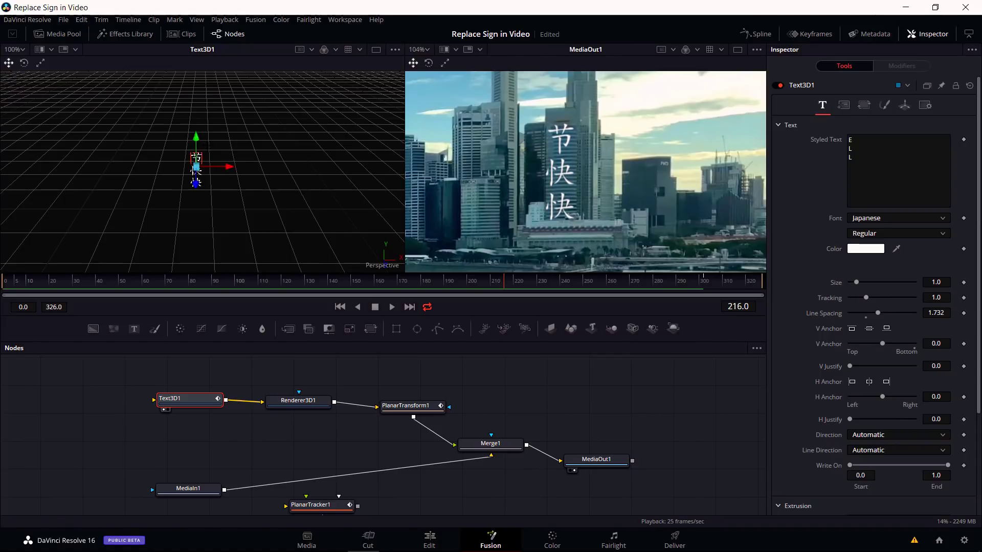
left_click(844, 105)
left_click_drag(865, 185, 856, 190)
scroll(581, 164, "down", 3)
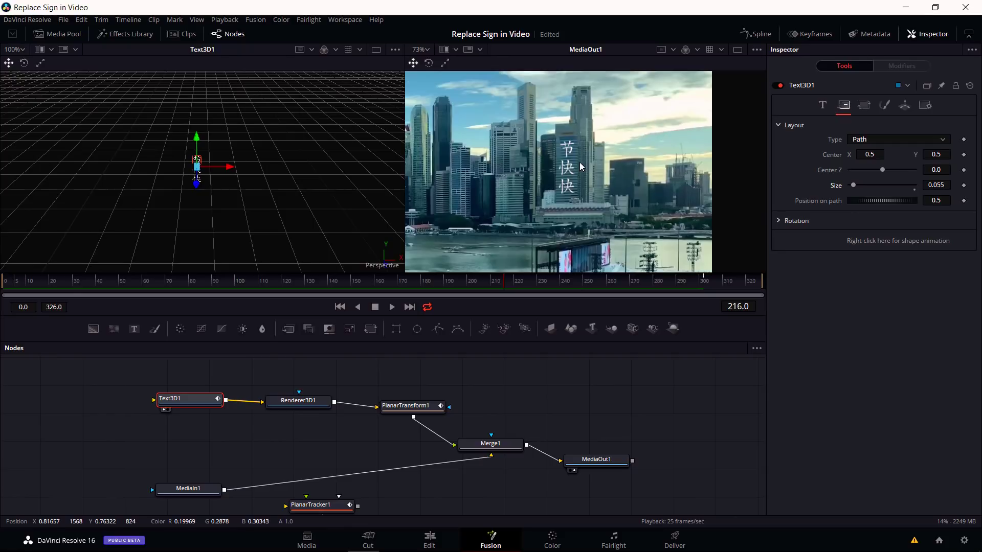
left_click_drag(578, 163, 693, 152)
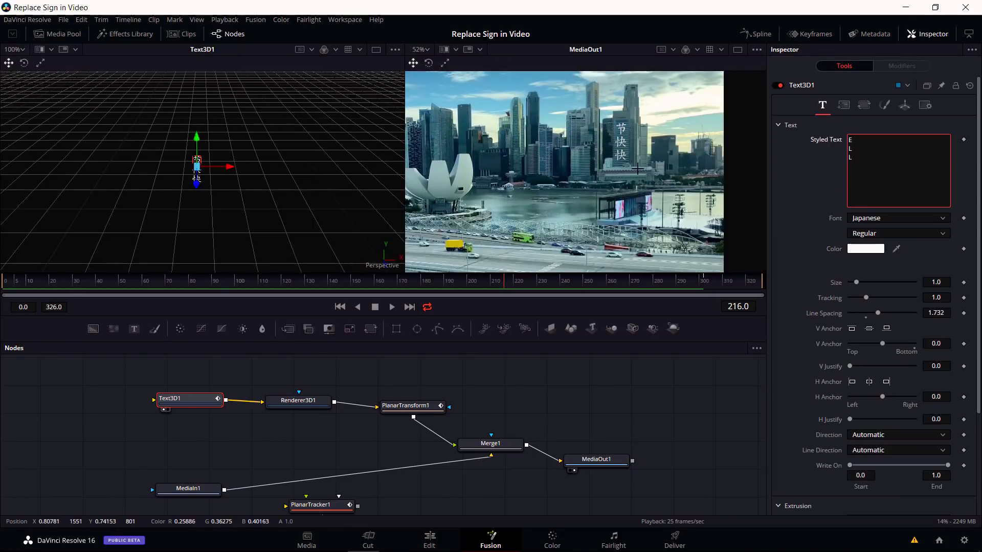
- Replace the last letter L of the stacked styled text with O
key("BackSpace")
type("O")
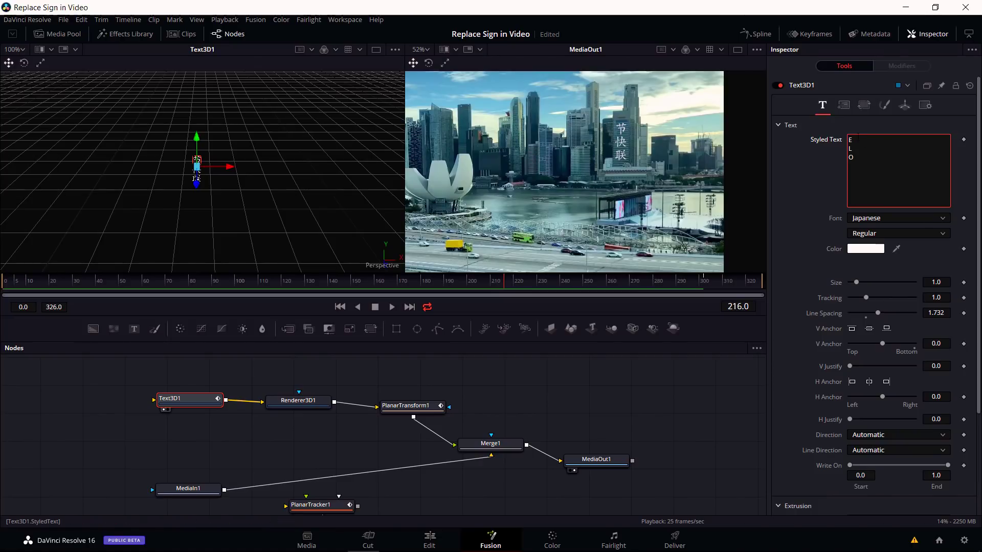
left_click(901, 184)
left_click_drag(652, 157, 687, 154)
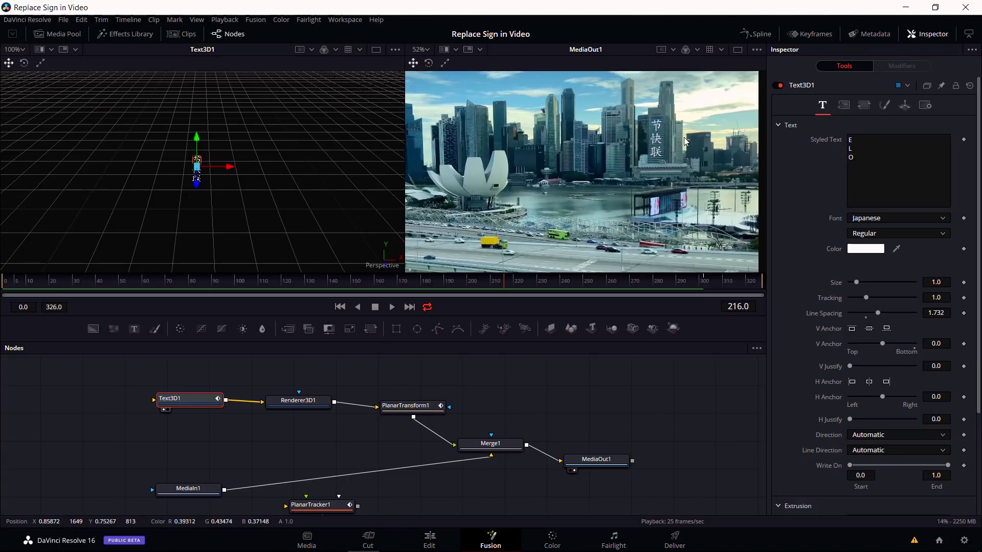
scroll(652, 157, "up", 2)
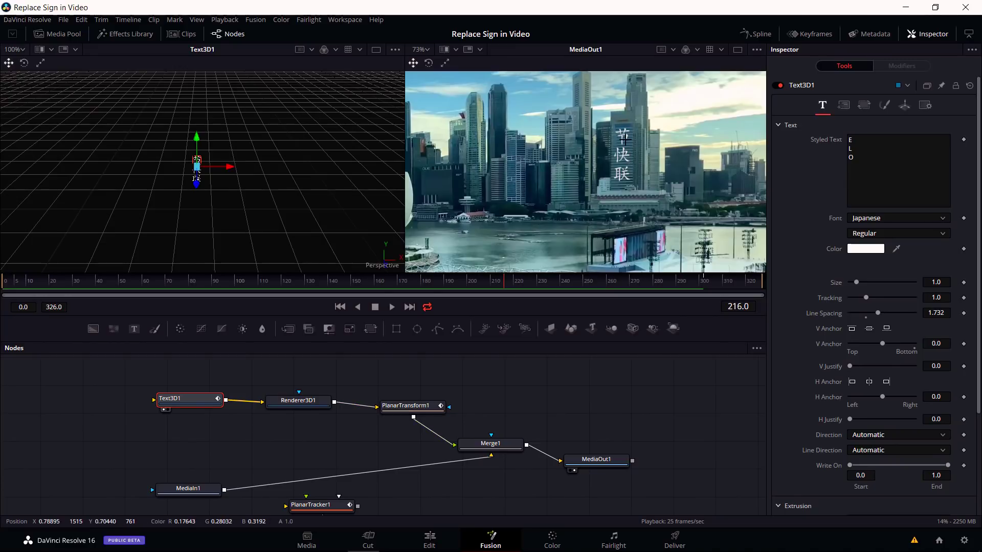
- Move the PlanarTransform1 and Merge1 nodes apart to make room between them, and select PlanarTransform1
left_click_drag(416, 406, 412, 400)
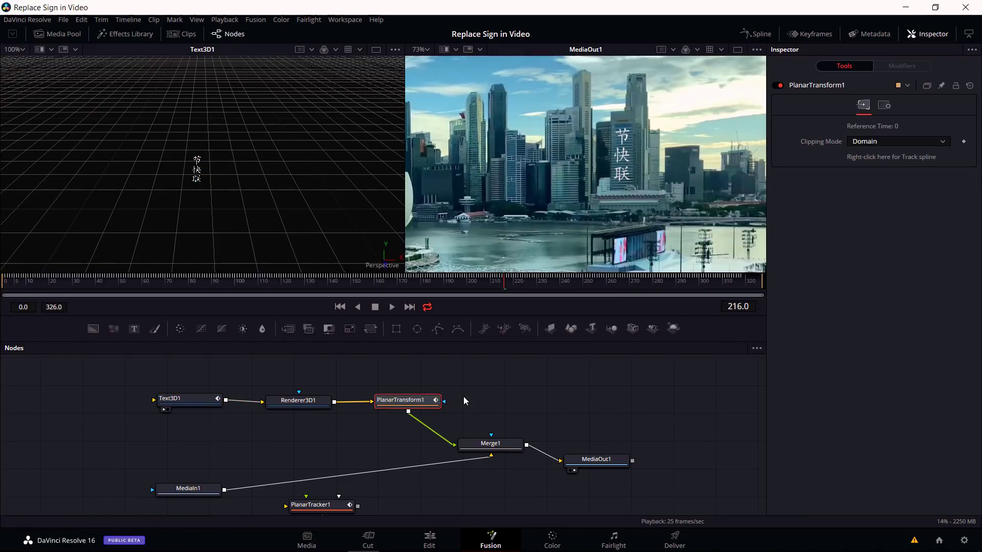
left_click_drag(491, 446, 502, 448)
right_click(474, 387)
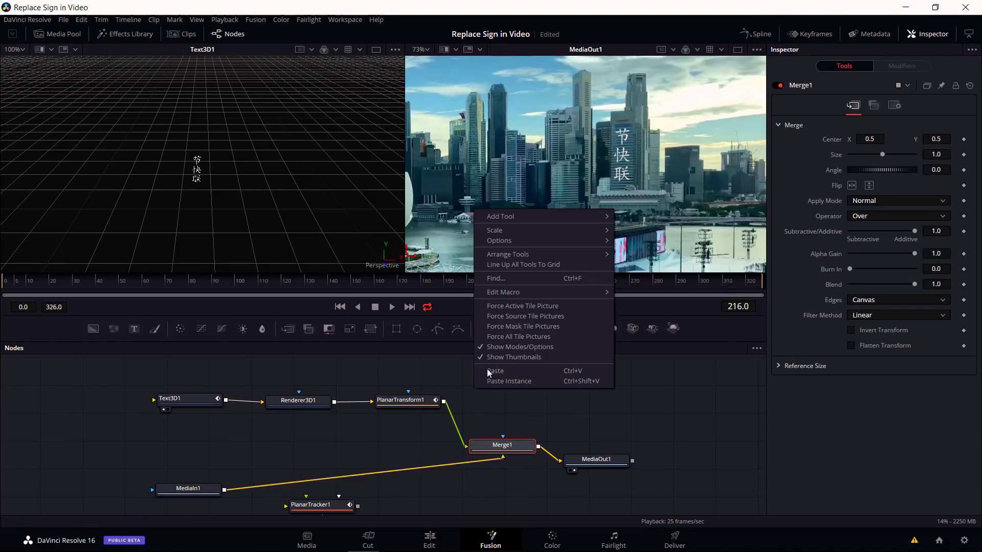
left_click(422, 401)
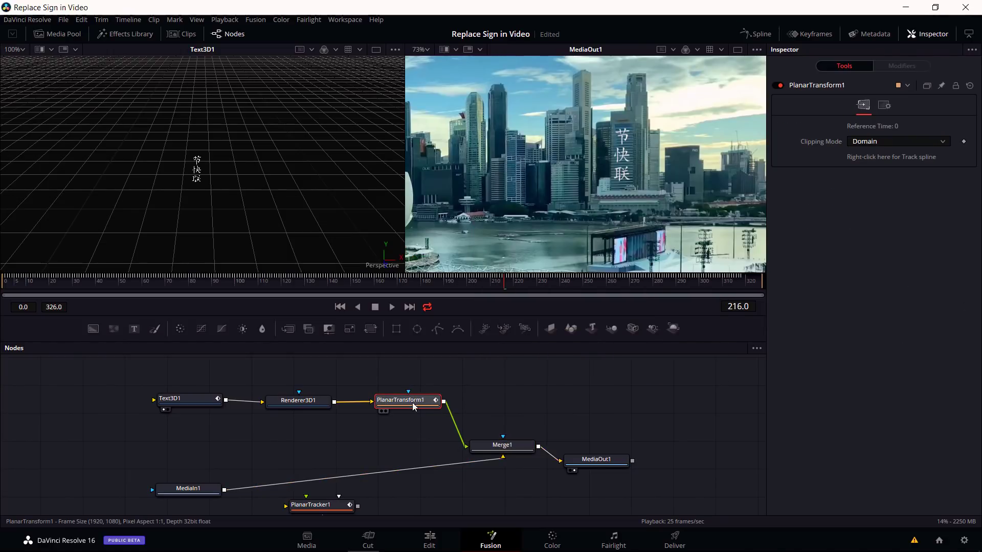
- Insert a Rays tool between PlanarTransform1 and Merge1 and place its node directly above Merge1
right_click(452, 416)
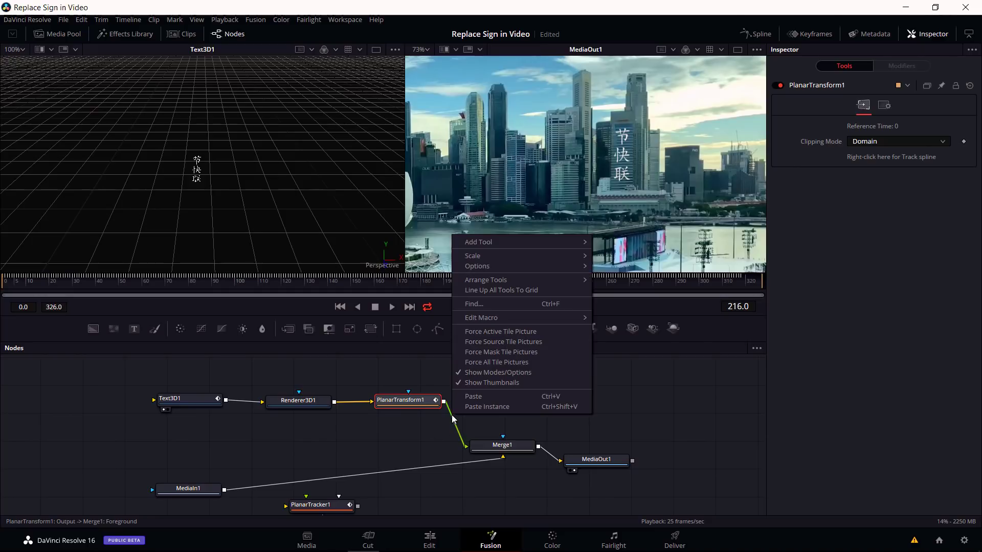
mouse_move(483, 243)
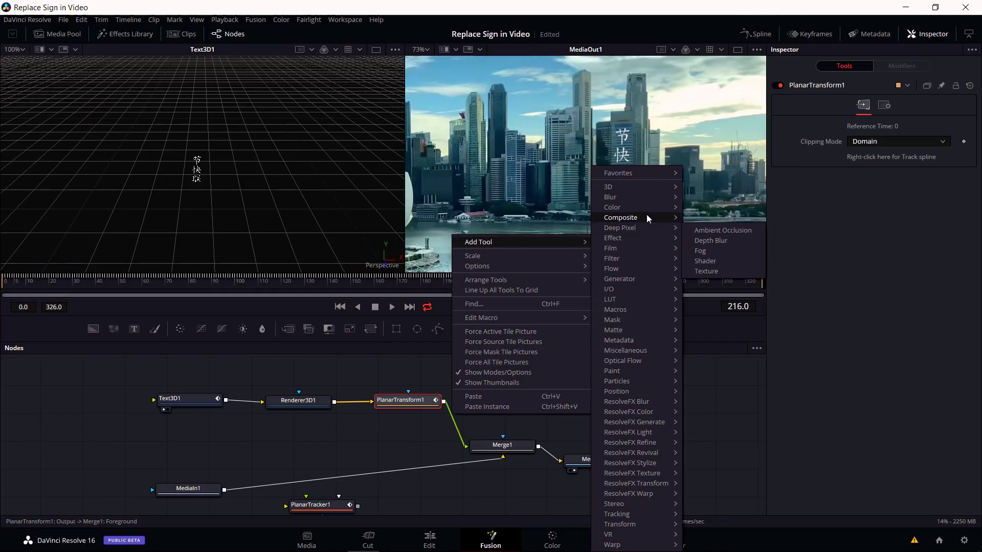
mouse_move(640, 268)
mouse_move(636, 238)
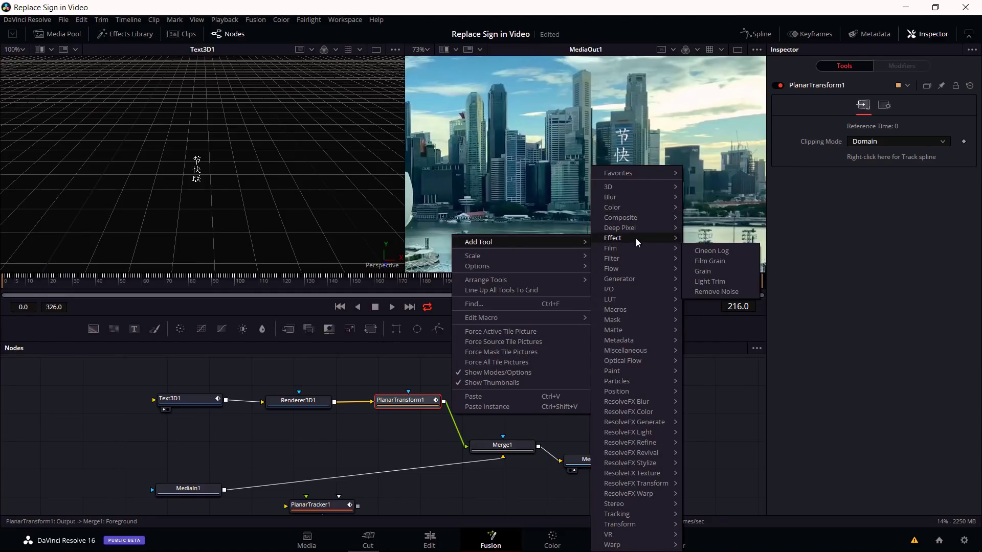
left_click(717, 284)
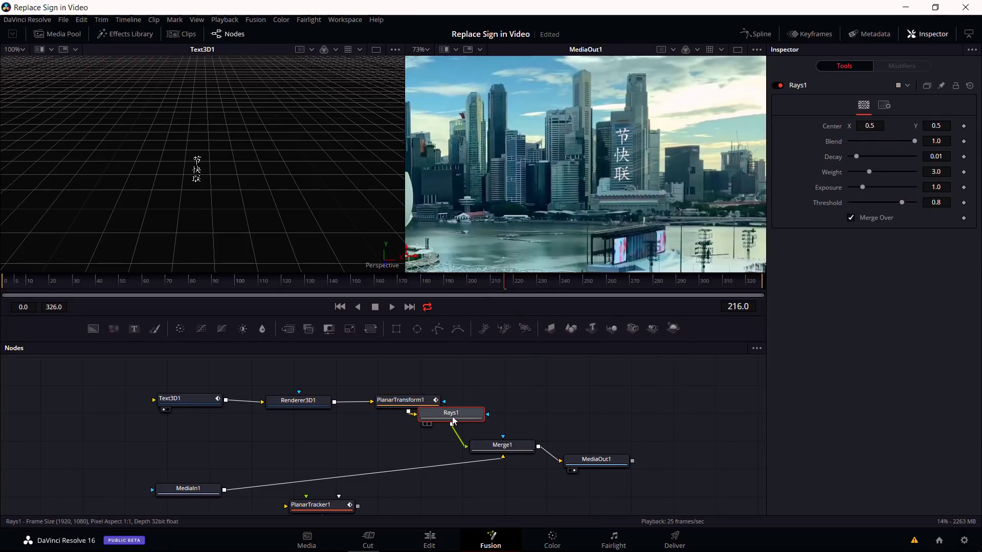
left_click_drag(469, 415, 517, 401)
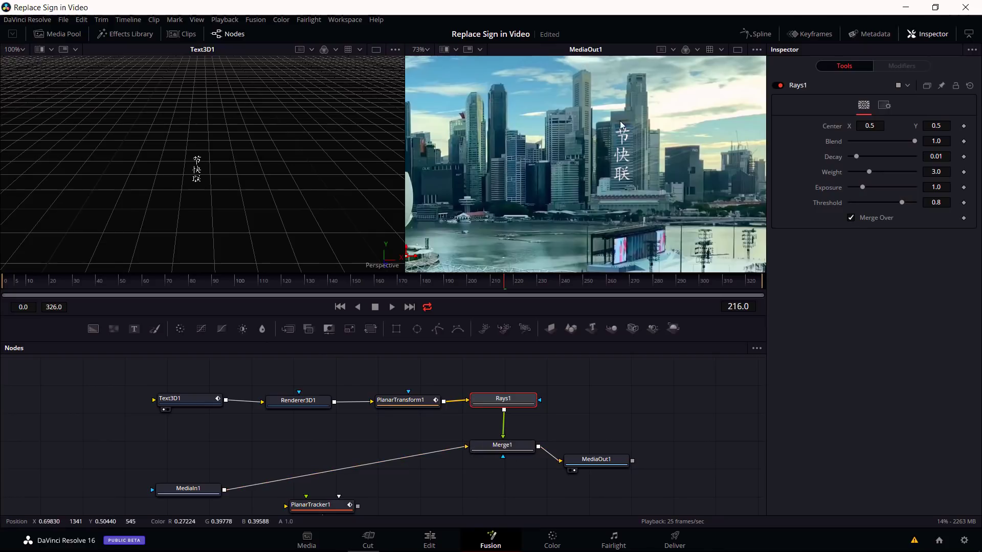
- Move the centre of the rays onto the sign text, at about X 0.803, Y 0.775
left_click_drag(628, 161, 608, 149)
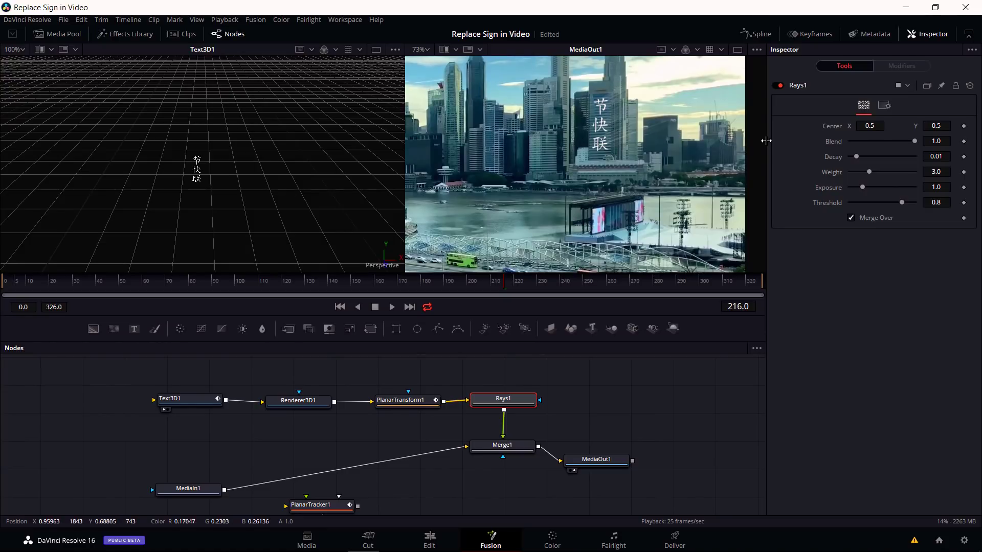
scroll(611, 123, "down", 4)
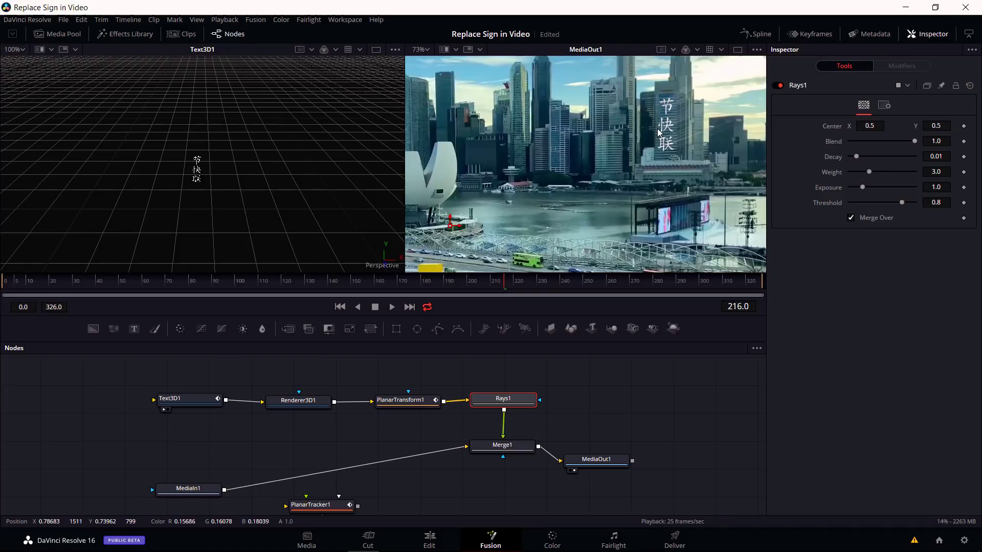
scroll(562, 165, "up", 3)
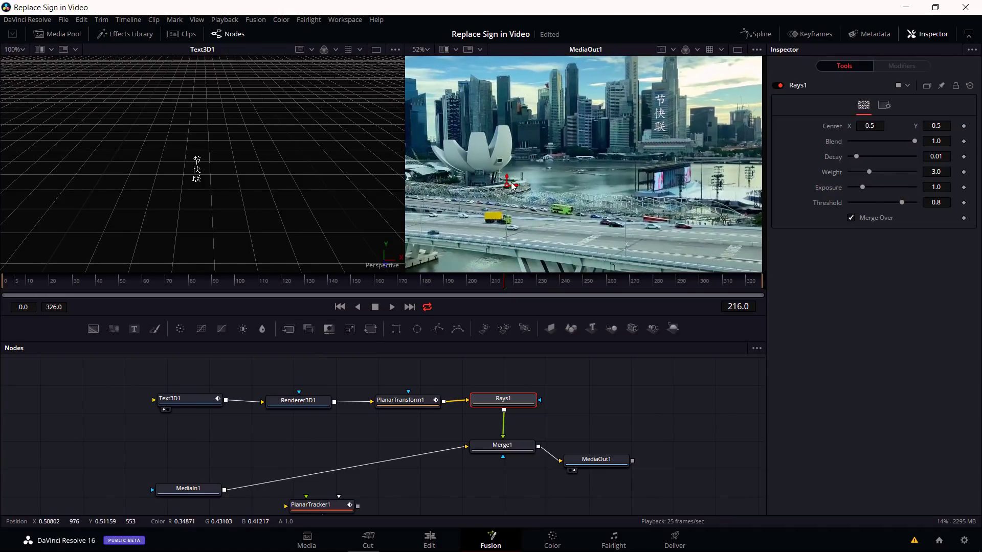
left_click_drag(516, 136, 671, 109)
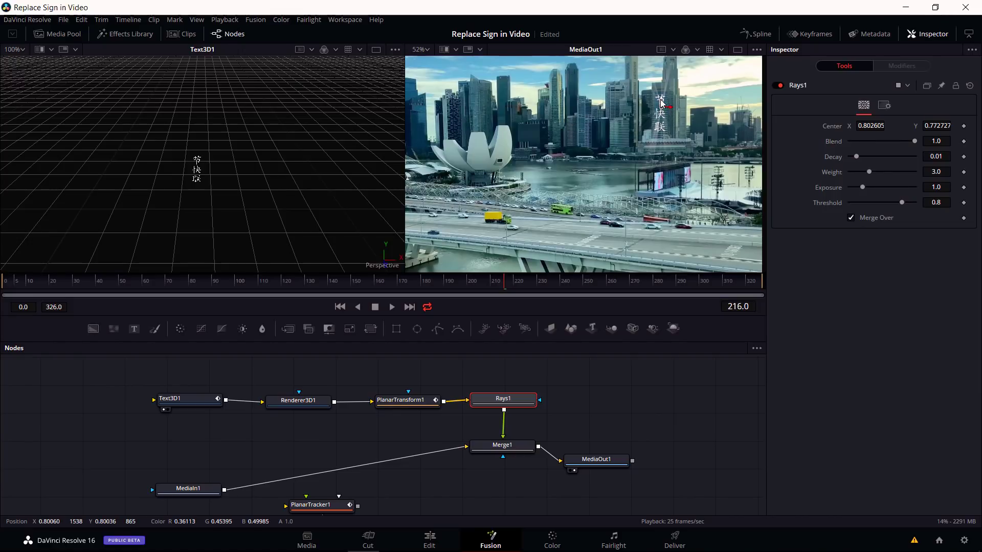
left_click_drag(662, 110, 662, 105)
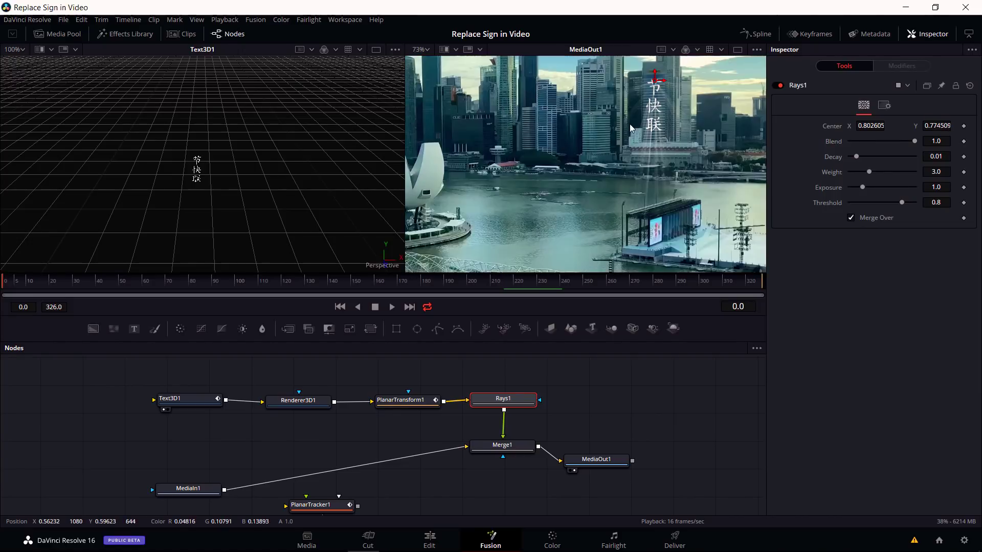
- Play the clip and examine how the rays on the sign look as the shot moves
key("space")
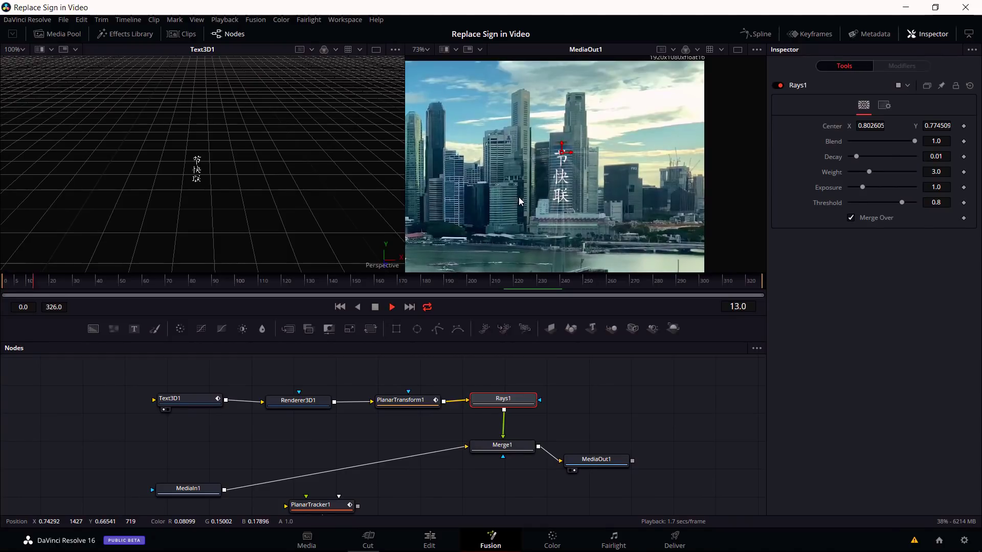
scroll(552, 198, "up", 3)
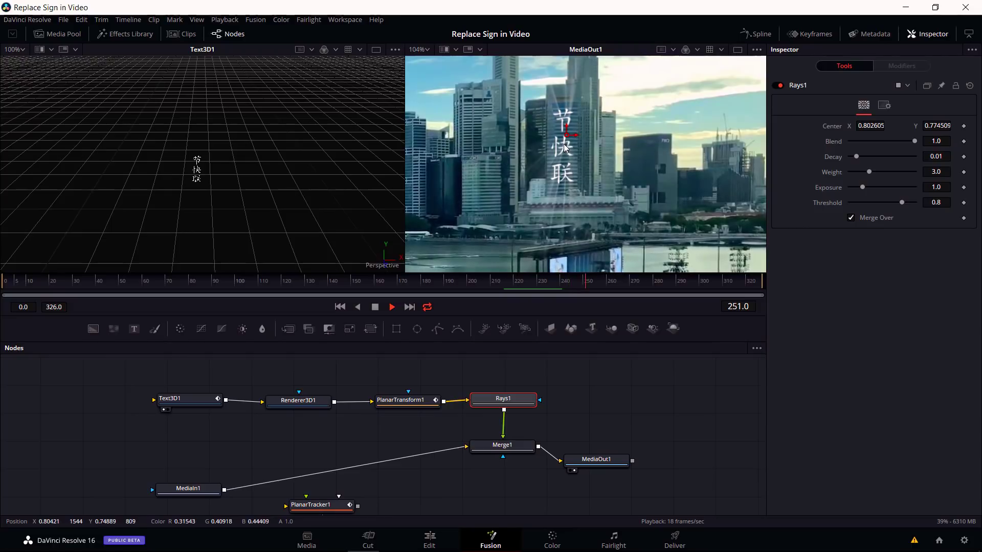
key("space")
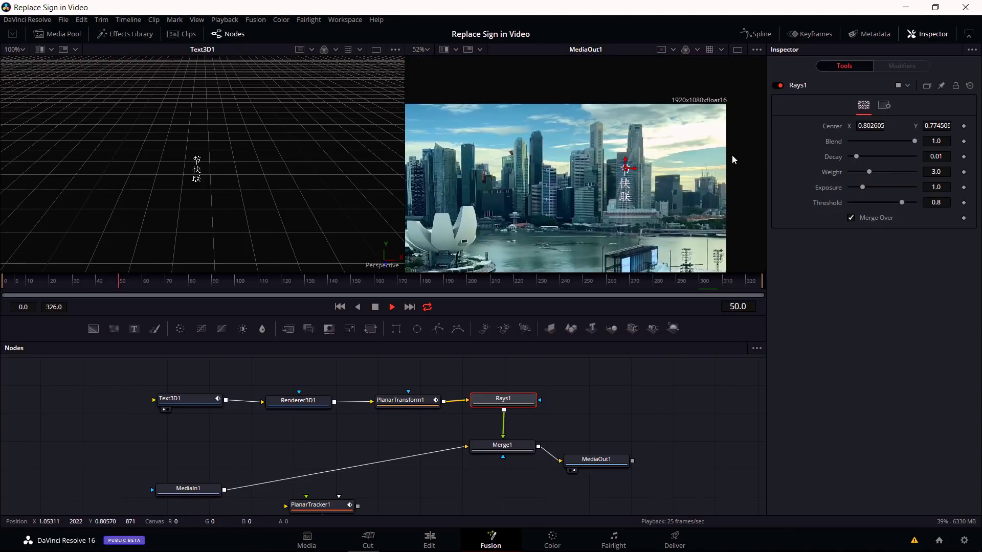
scroll(679, 165, "up", 3)
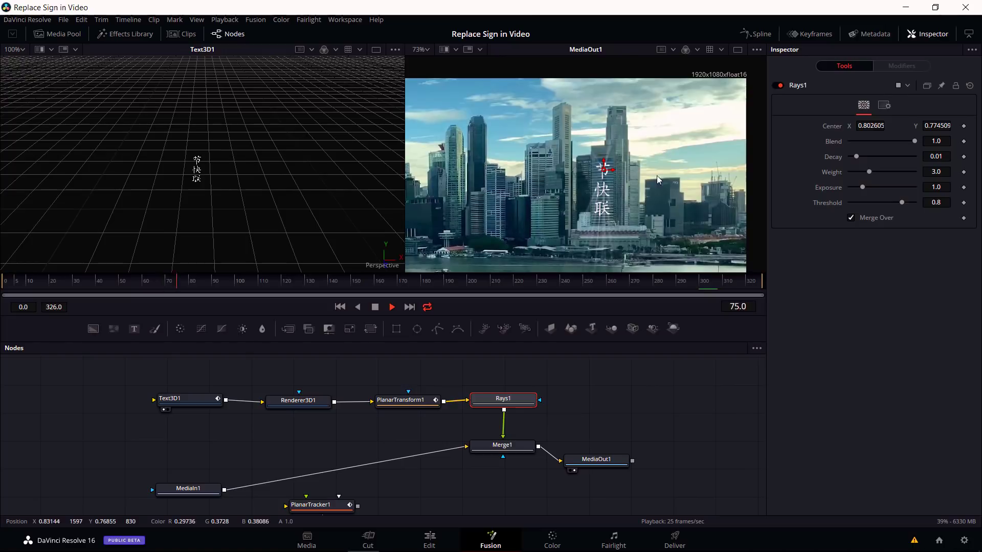
- Set the rays' weight to 4.02 and decay to 0.022, and try a lower exposure before setting it to 1
left_click_drag(870, 172, 865, 156)
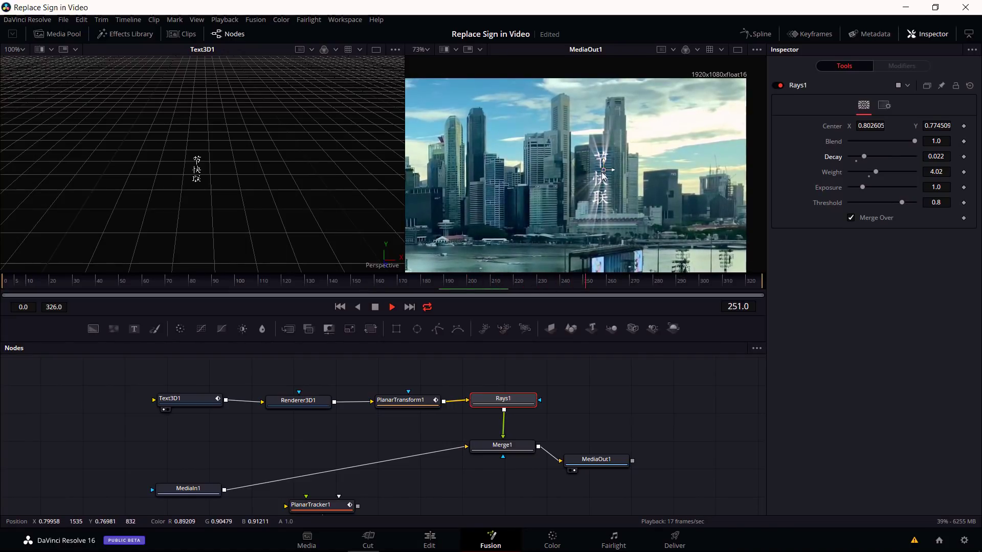
mouse_move(862, 187)
left_mouse_down()
mouse_move(875, 187)
mouse_move(862, 188)
left_mouse_up()
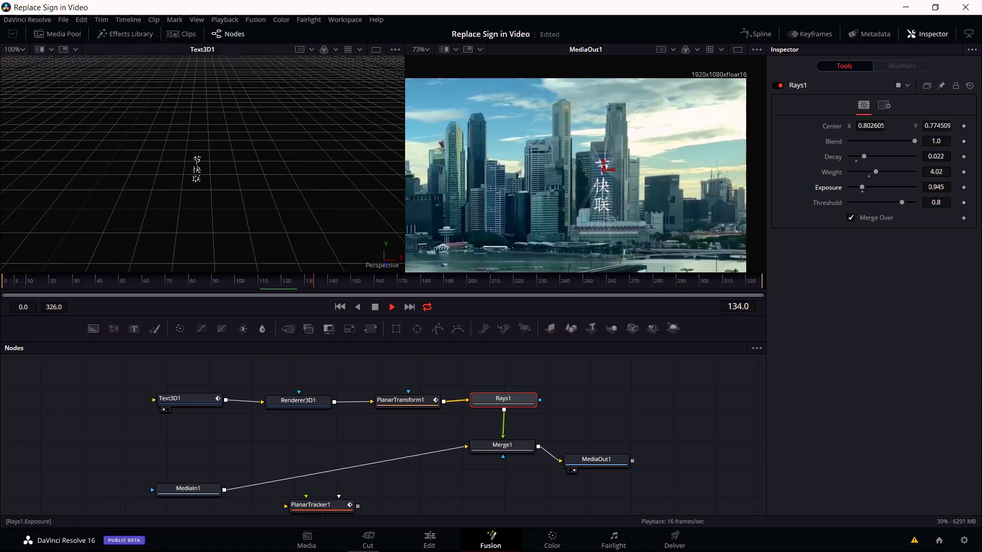
left_click(936, 187)
type("1")
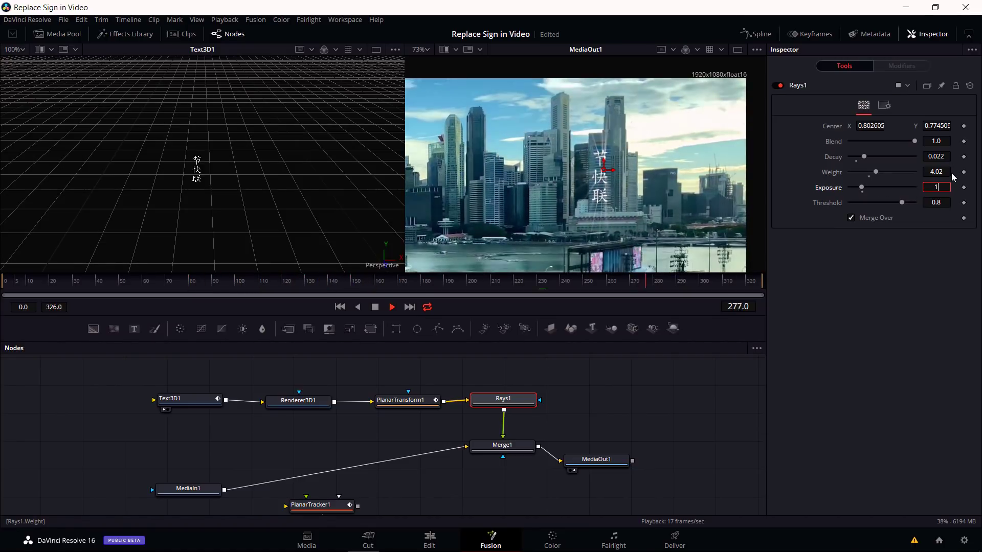
key("Tab")
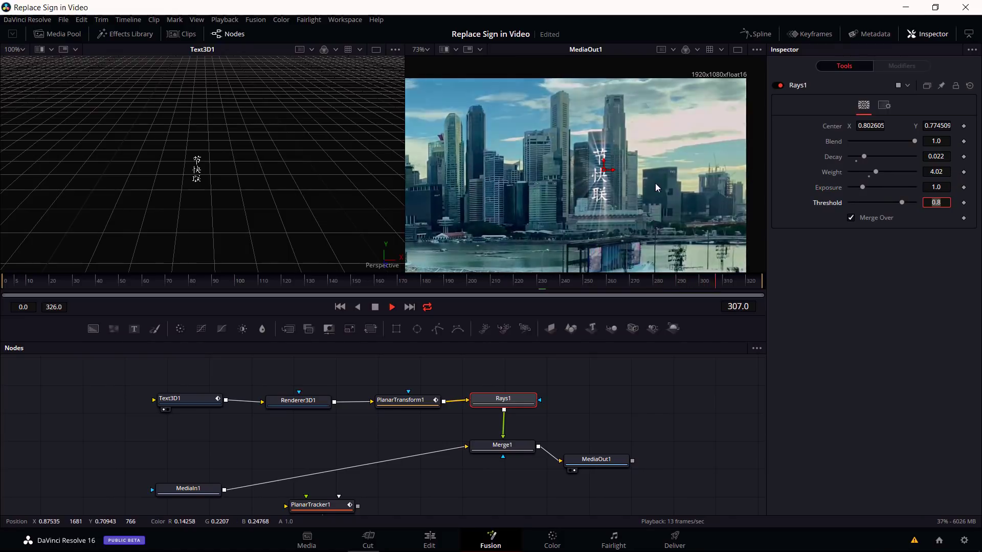